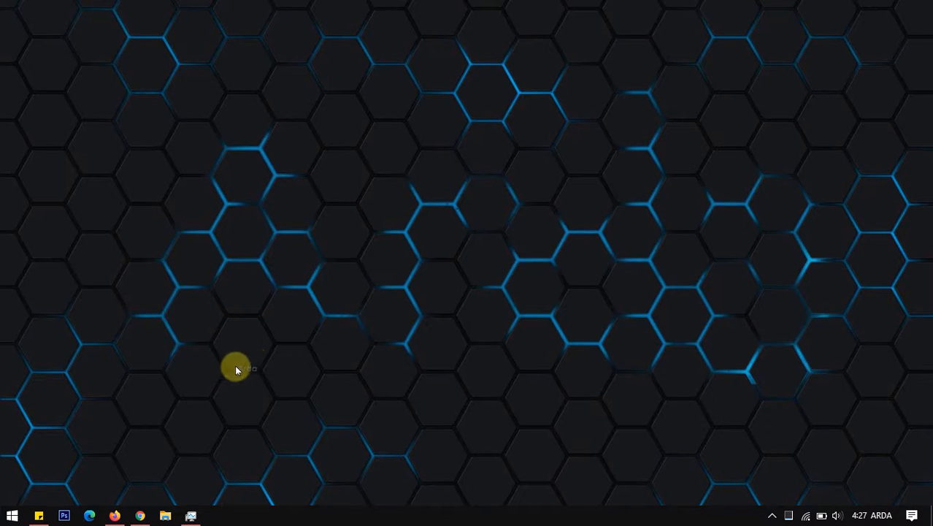
# - Switch to Chrome and look over the introduction section of the Komputer Pembelajaran course page
pyautogui.click(138, 515)
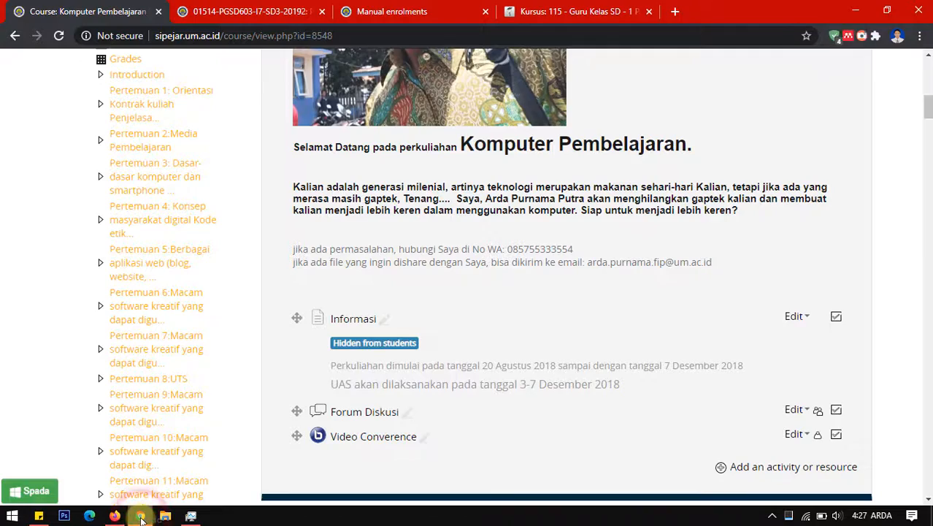
pyautogui.scroll(1, 318, 343)
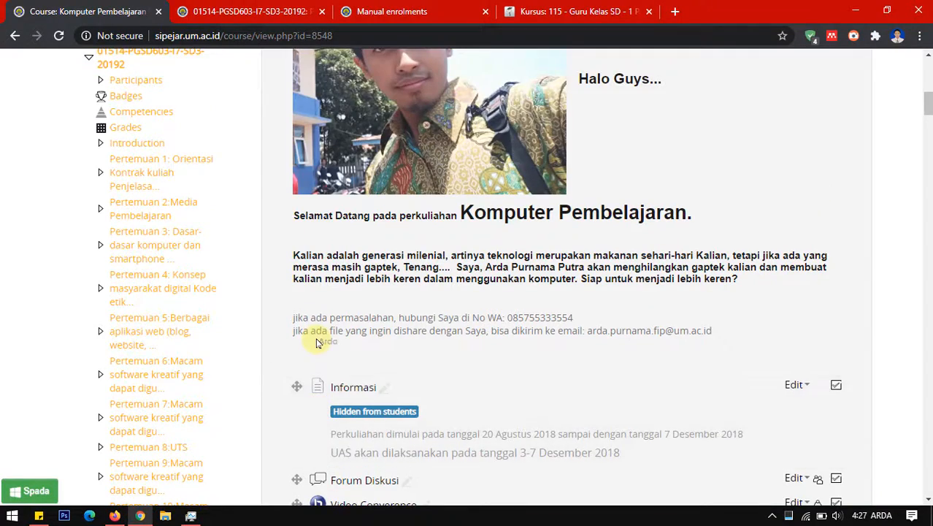
pyautogui.scroll(-2, 318, 343)
pyautogui.scroll(5, 319, 343)
pyautogui.scroll(-2, 318, 343)
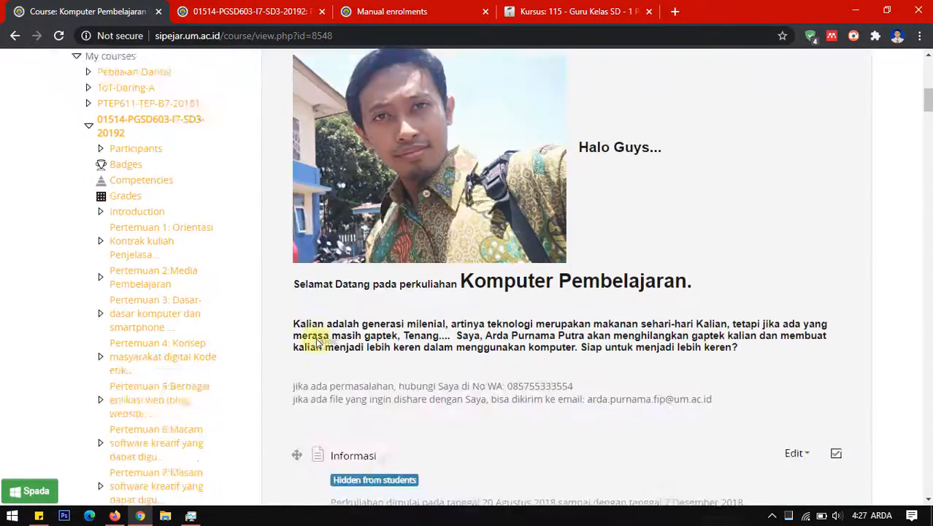
pyautogui.scroll(-4, 318, 339)
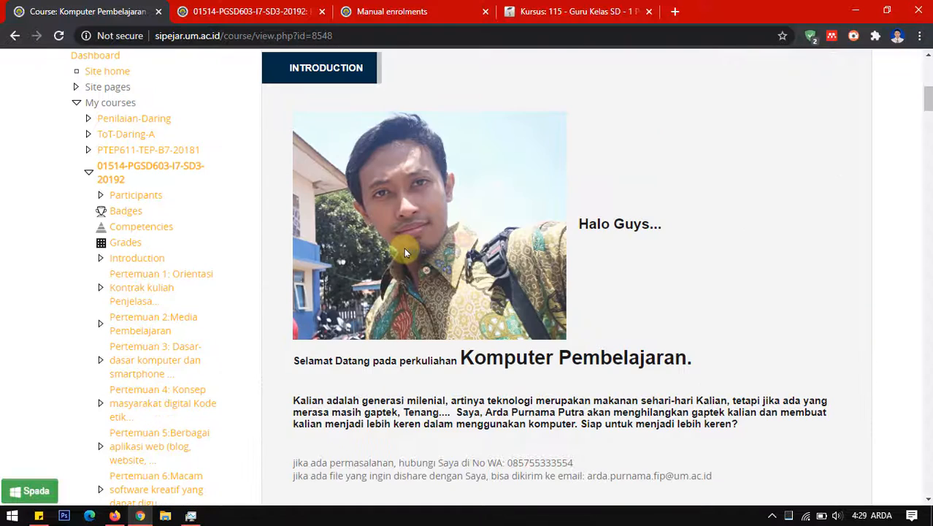
pyautogui.scroll(2, 405, 252)
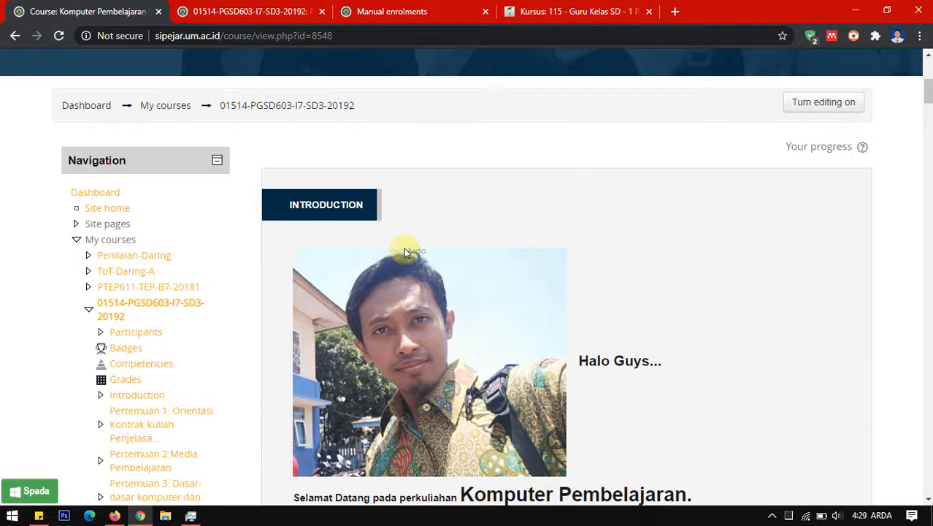
pyautogui.scroll(-1, 405, 252)
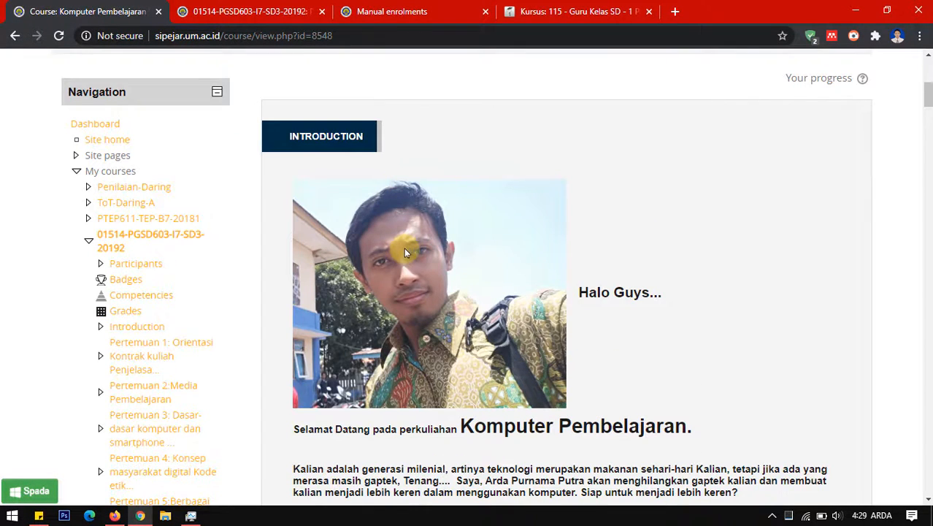
pyautogui.scroll(-1, 405, 252)
pyautogui.scroll(-1, 406, 252)
pyautogui.scroll(1, 406, 252)
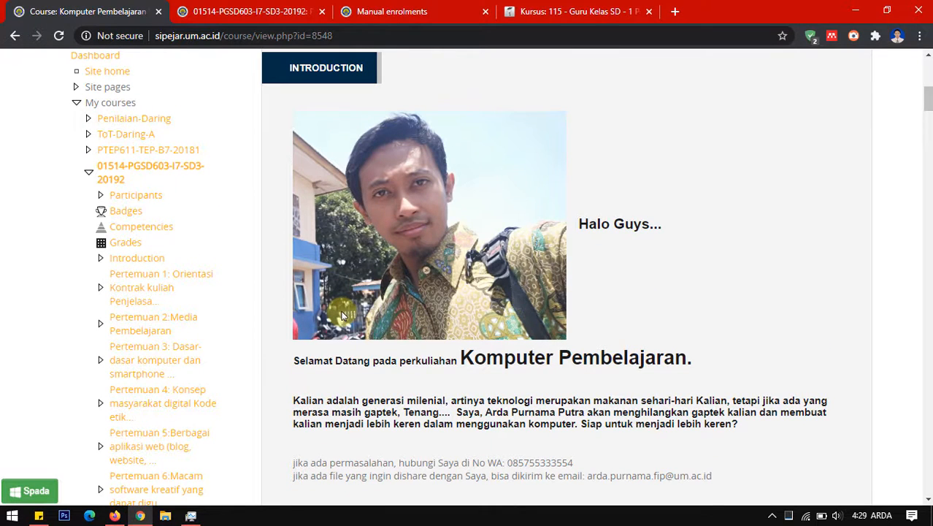
pyautogui.scroll(1, 402, 272)
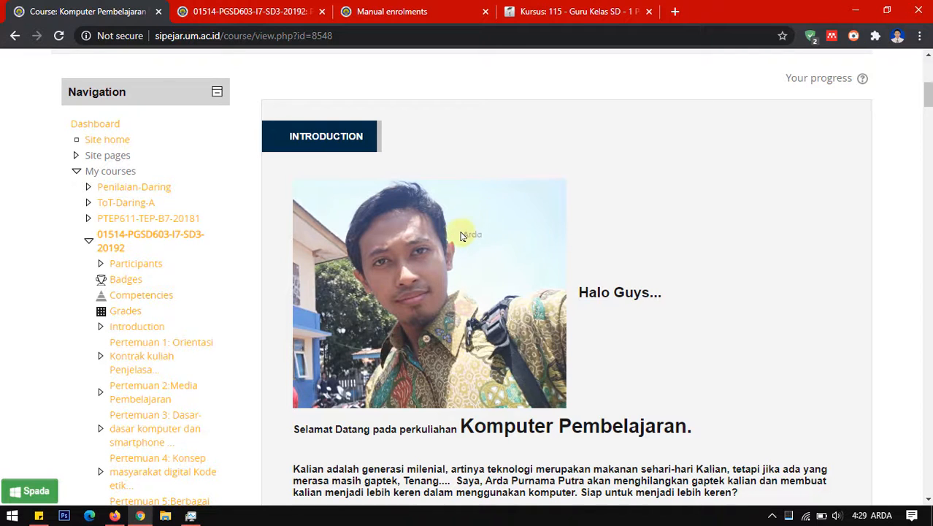
pyautogui.scroll(-1, 407, 229)
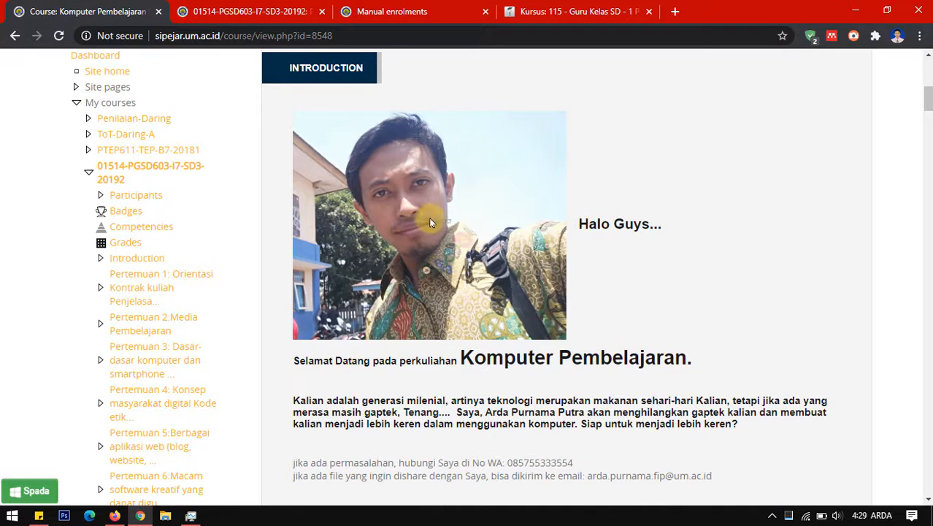
# - Open the Groups page from the user settings of the course administration for the Komputer Pembelajaran course
pyautogui.scroll(-15, 204, 223)
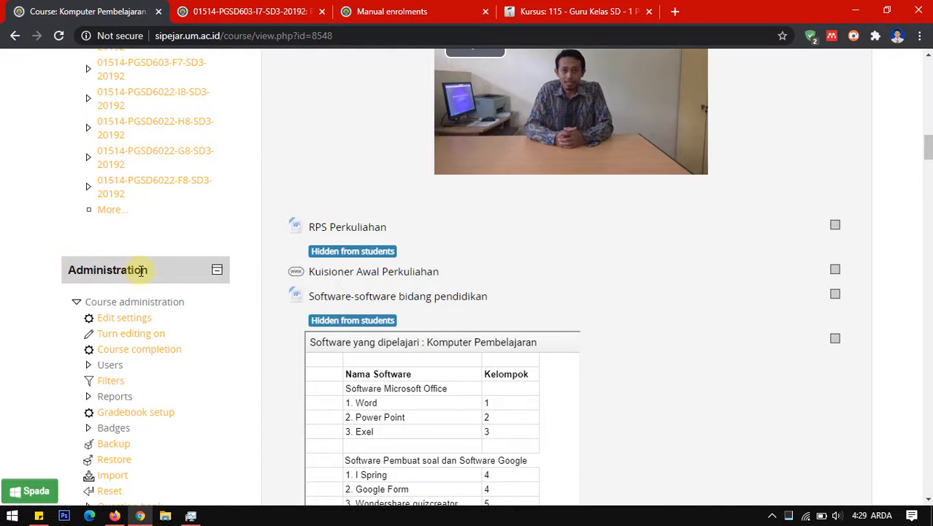
pyautogui.scroll(-1, 141, 271)
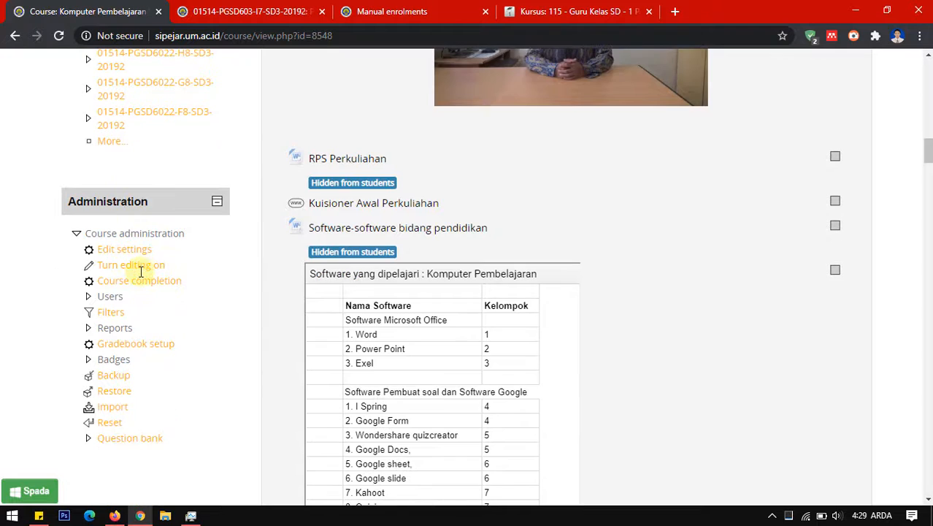
pyautogui.click(88, 298)
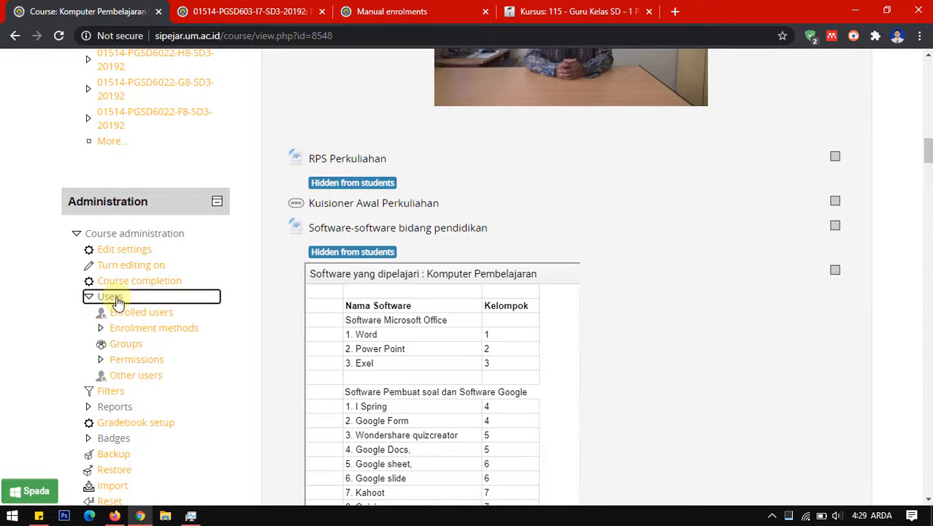
pyautogui.click(115, 348)
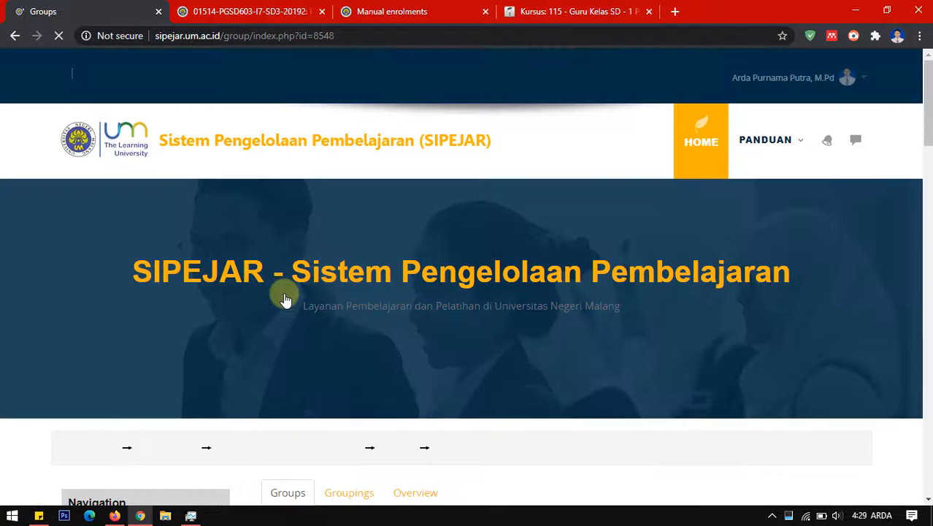
pyautogui.scroll(-5, 285, 292)
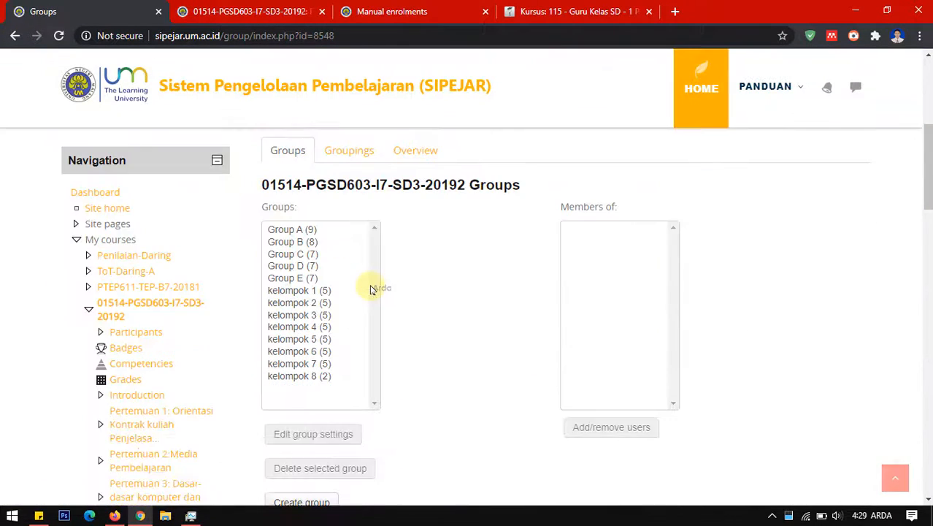
pyautogui.scroll(5, 371, 290)
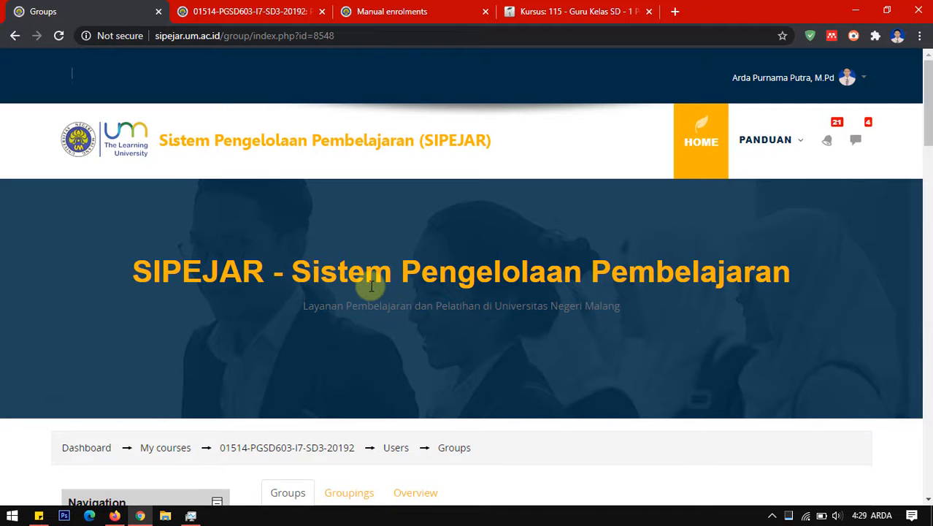
pyautogui.scroll(-4, 371, 287)
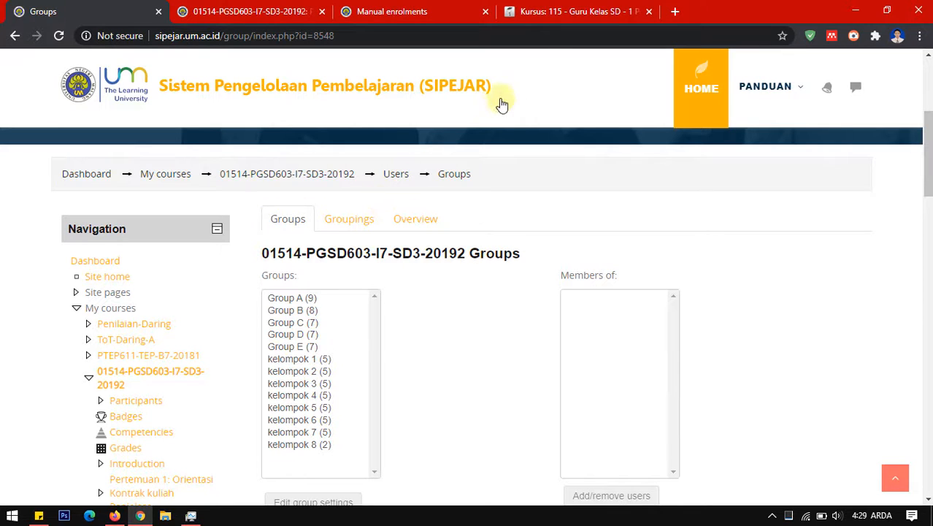
# - In the already open Guru Kelas SD course, open the group management page from the participants' settings and examine its group options
pyautogui.click(565, 10)
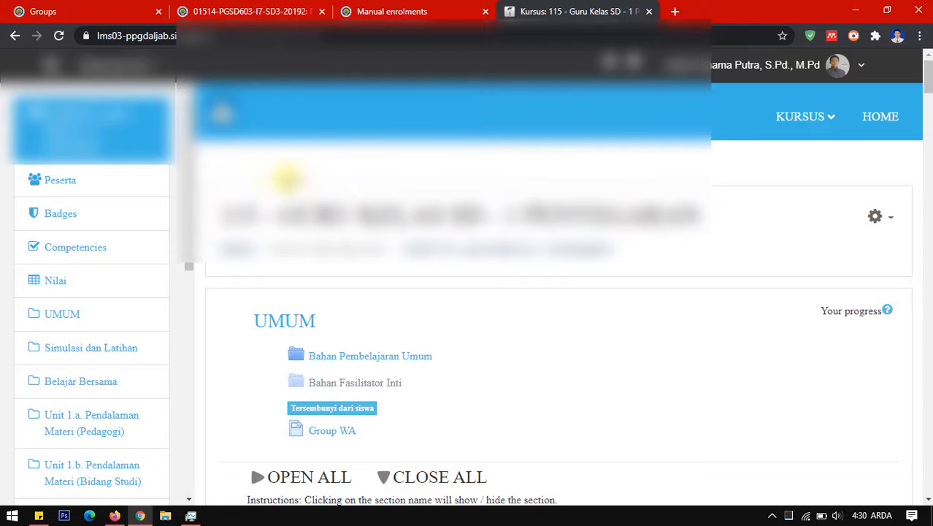
pyautogui.click(55, 182)
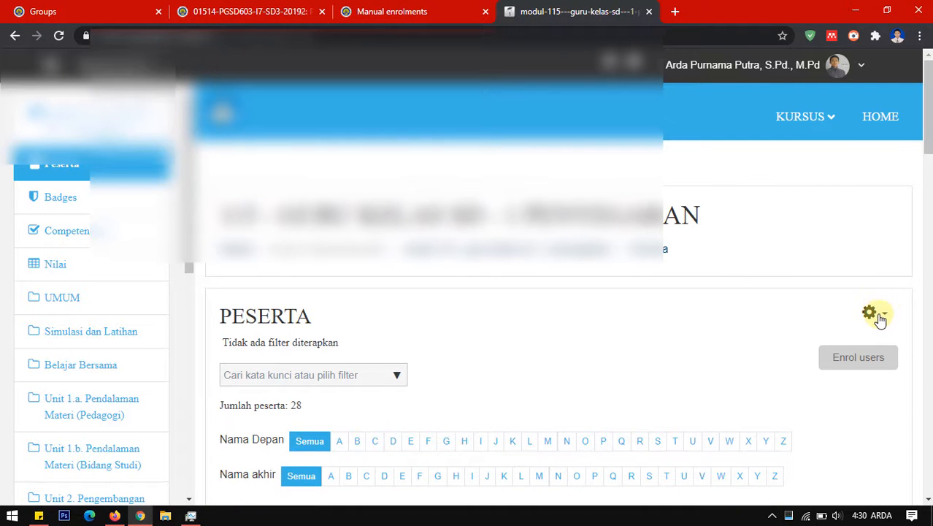
pyautogui.click(884, 319)
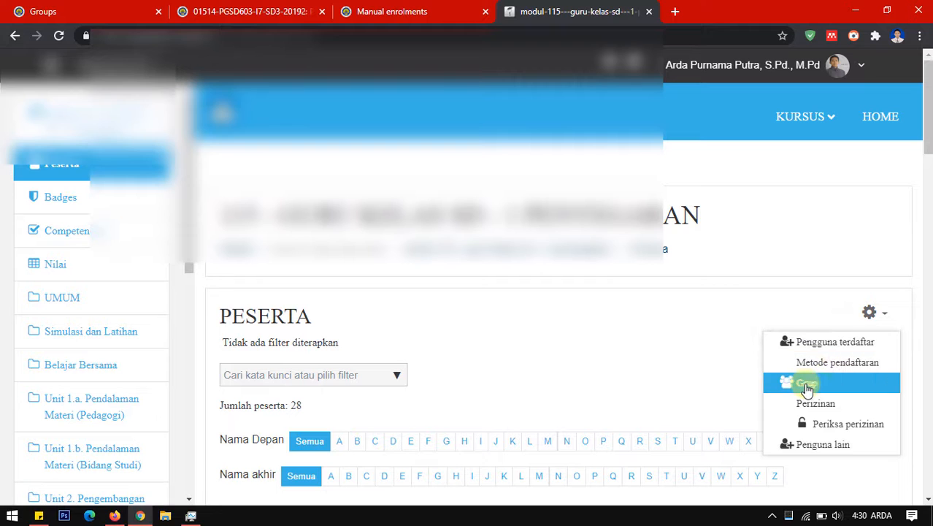
pyautogui.click(806, 389)
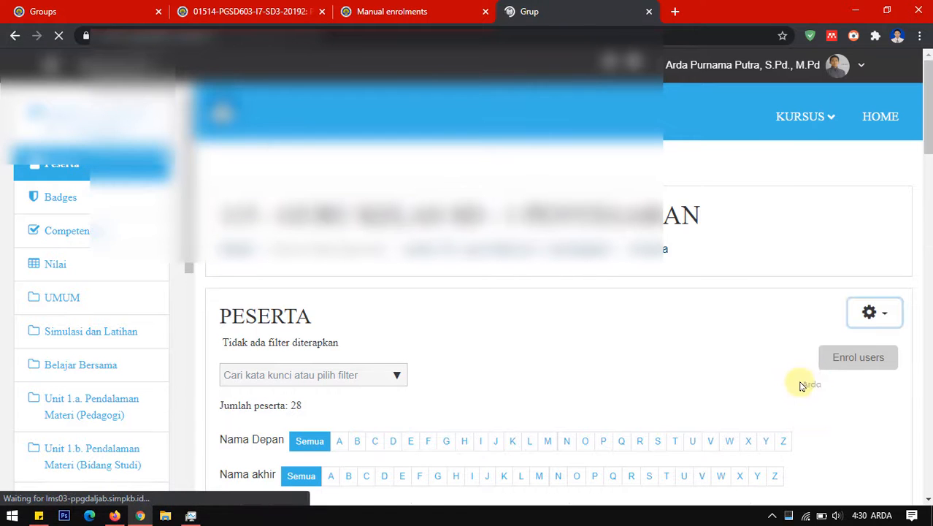
pyautogui.scroll(-3, 584, 344)
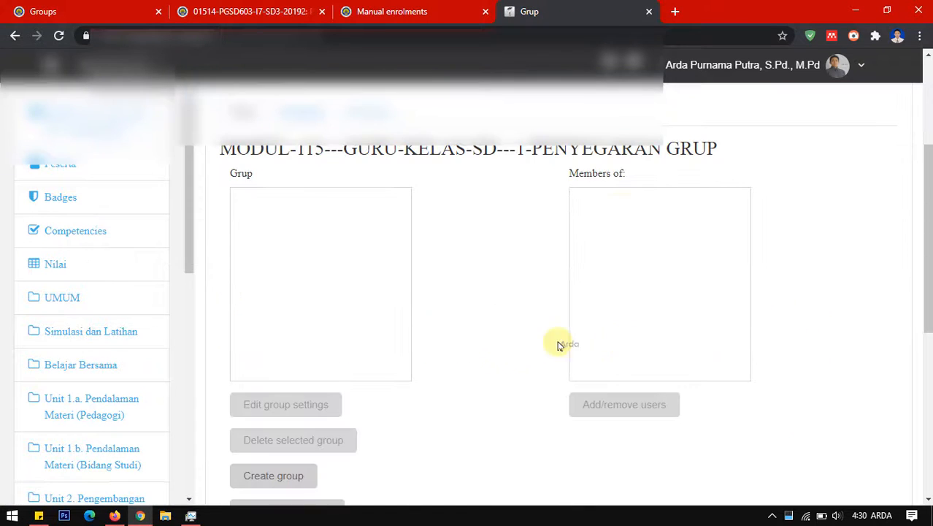
pyautogui.scroll(1, 500, 231)
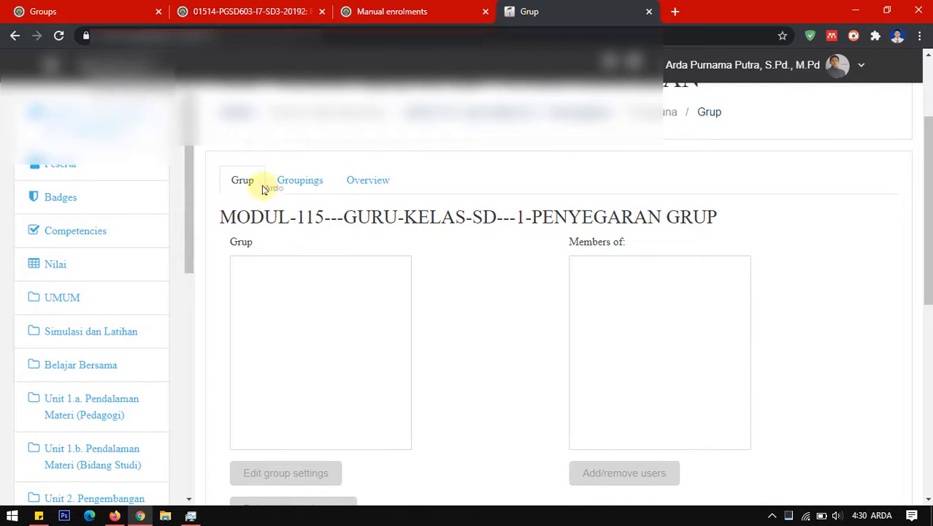
pyautogui.scroll(-2, 461, 183)
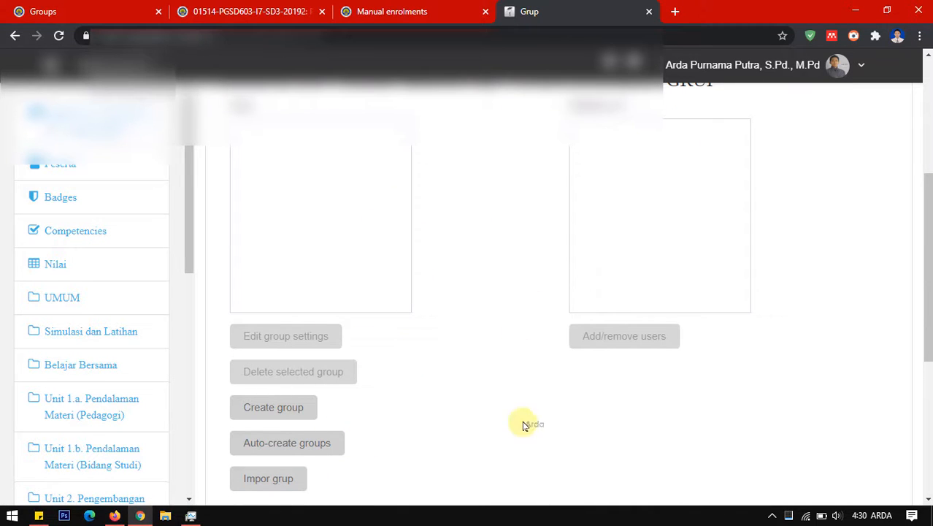
# - Return to the SIPEJAR course's Groups page and examine the options for creating, auto-creating and importing groups
pyautogui.hotkey('ctrl', '1')
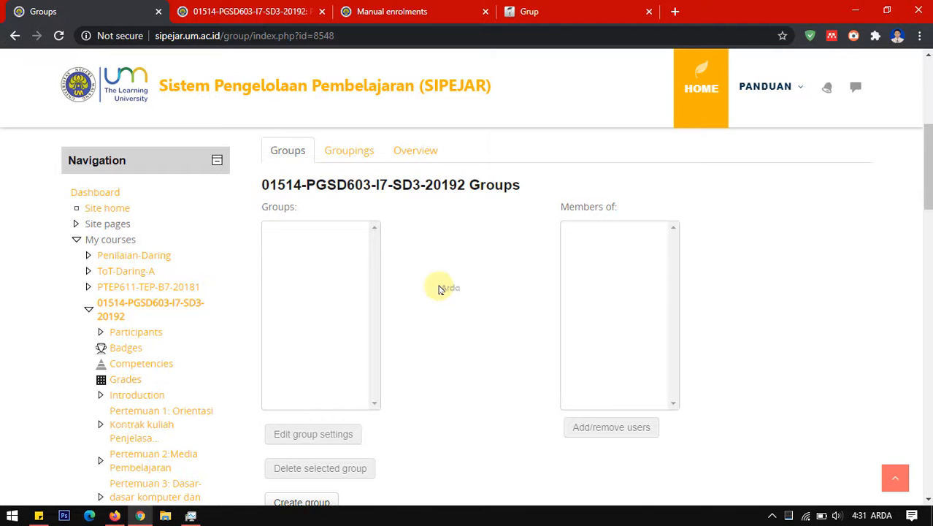
pyautogui.scroll(-1, 441, 289)
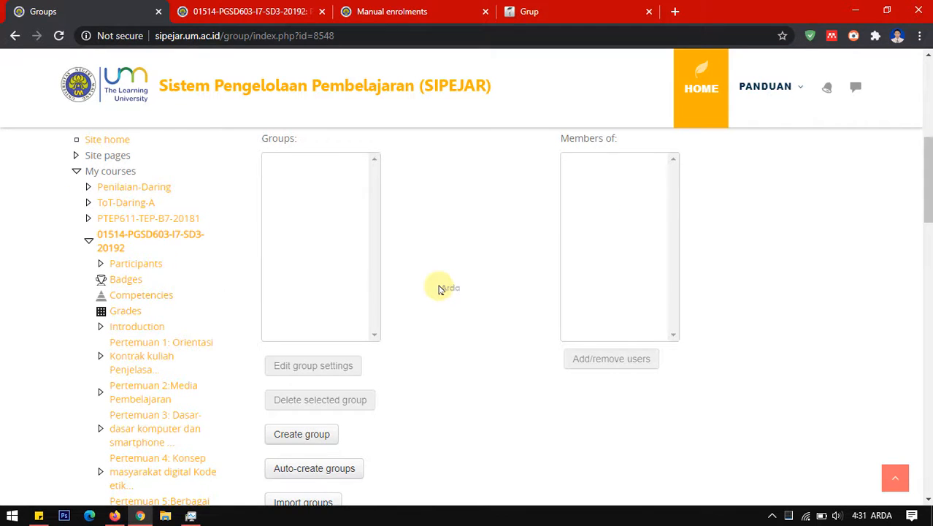
pyautogui.scroll(-2, 440, 289)
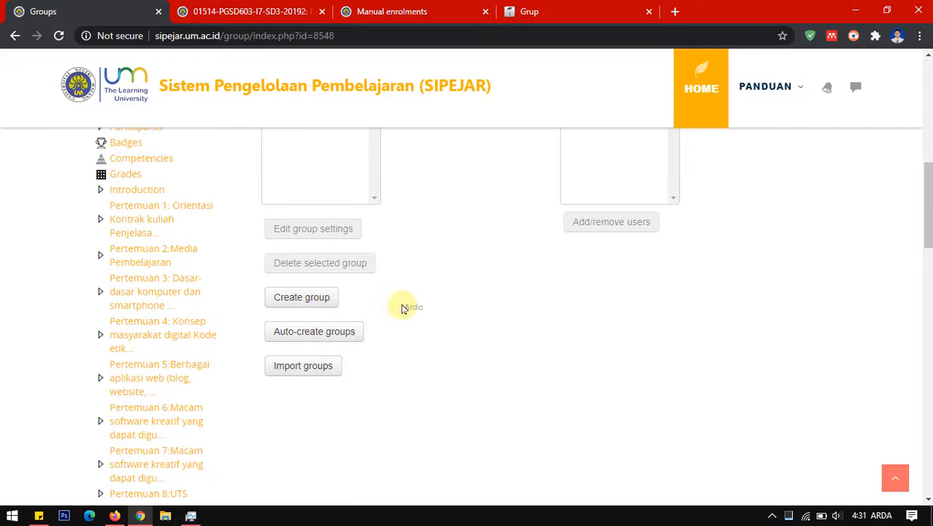
pyautogui.scroll(3, 453, 312)
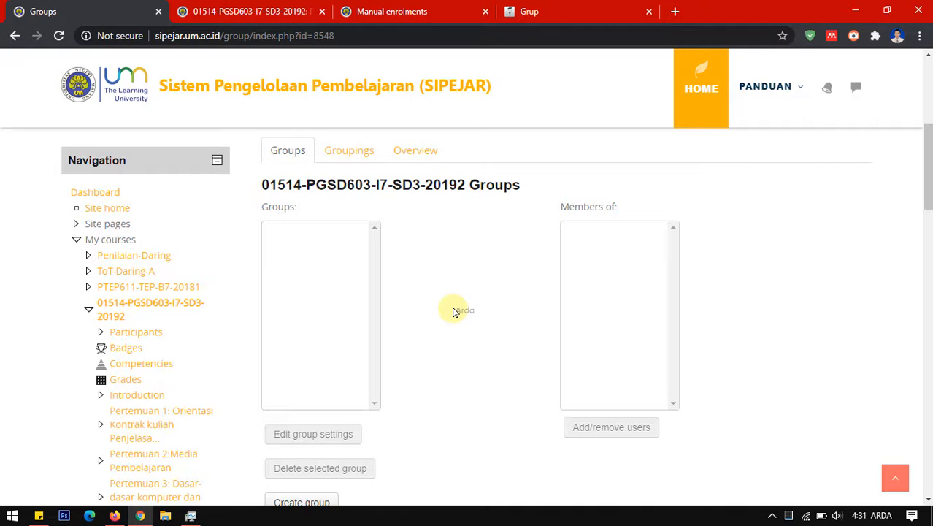
pyautogui.scroll(-1, 454, 311)
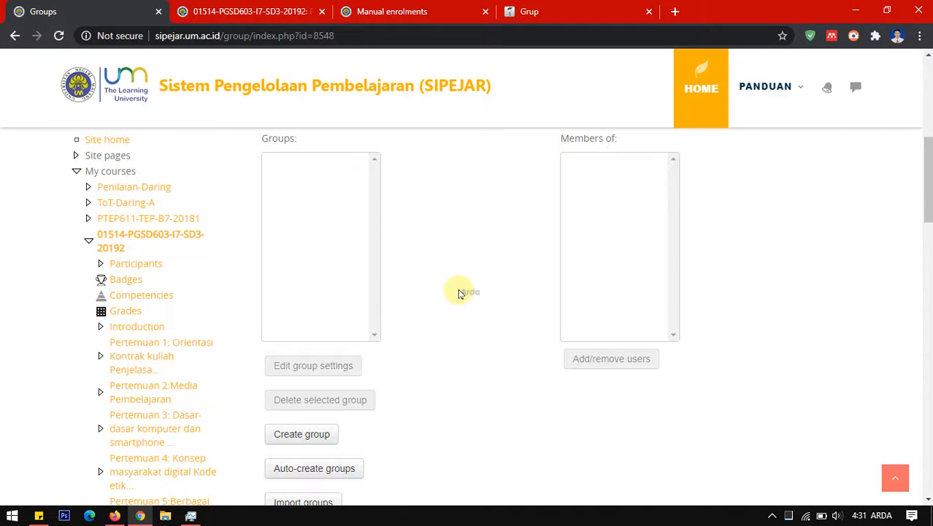
pyautogui.scroll(-2, 452, 310)
pyautogui.scroll(2, 441, 308)
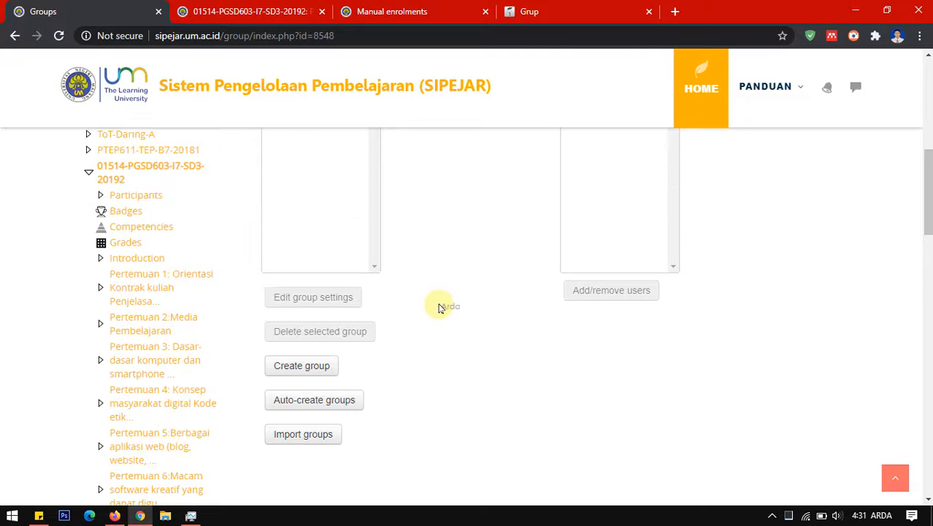
pyautogui.scroll(-1, 440, 307)
pyautogui.scroll(-1, 440, 308)
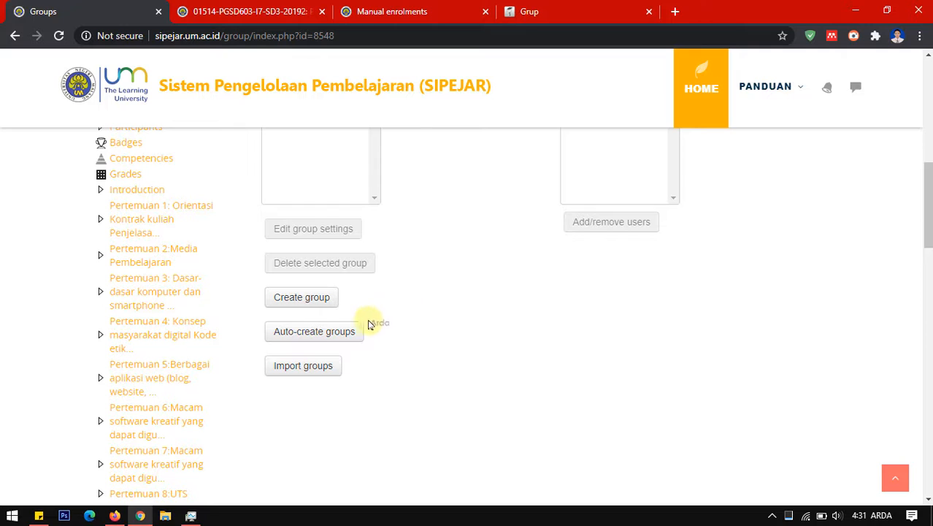
pyautogui.scroll(1, 434, 319)
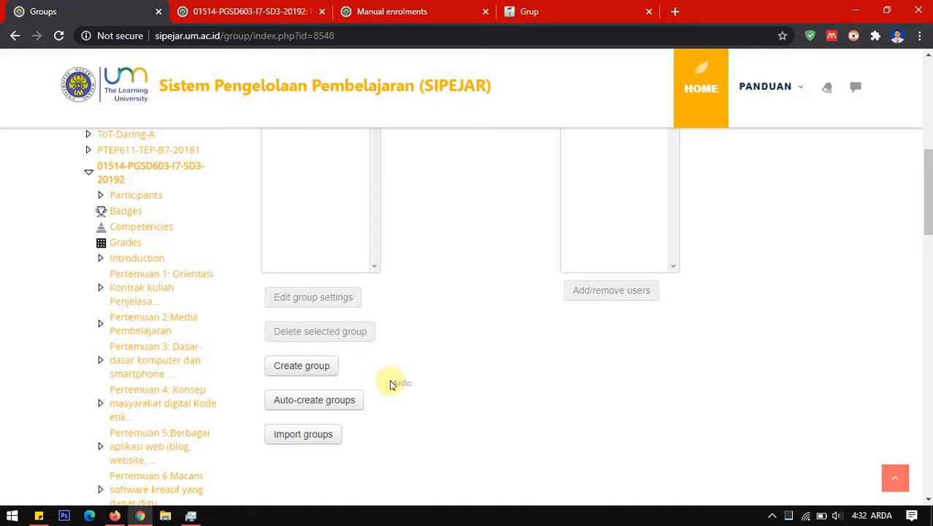
# - Start auto-creating groups in the SIPEJAR course and set the naming scheme to "Kelompok @"
pyautogui.click(302, 403)
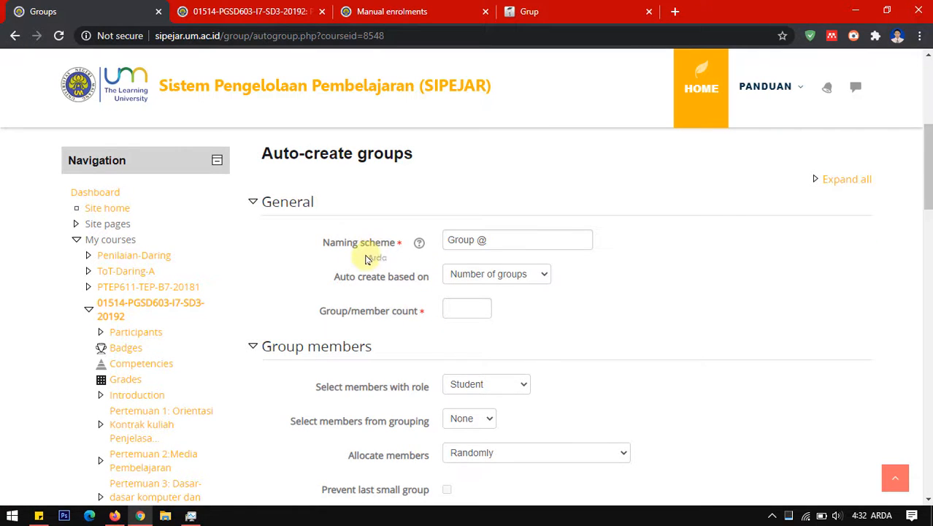
pyautogui.doubleClick(475, 240)
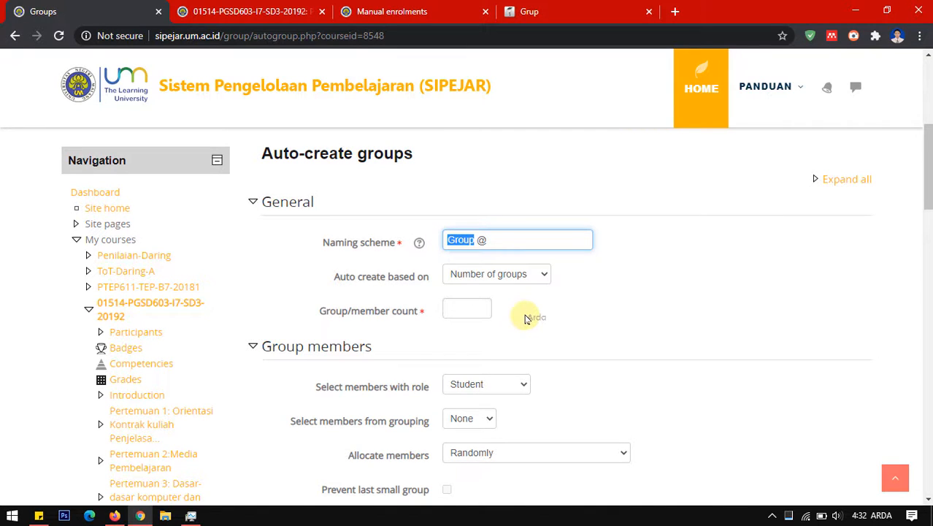
pyautogui.write('Kelompo')
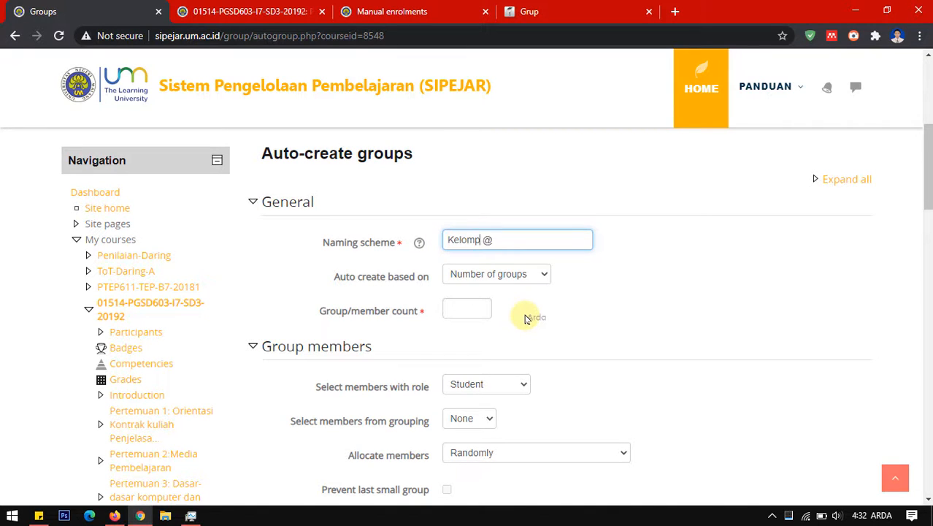
pyautogui.write('k')
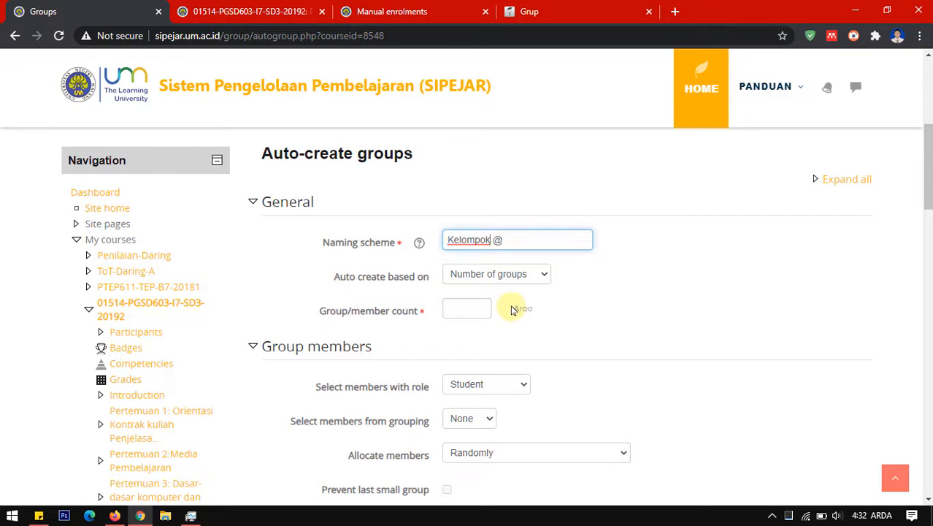
# - Change the naming scheme of the auto-created groups to "Kelompok #"
pyautogui.doubleClick(498, 240)
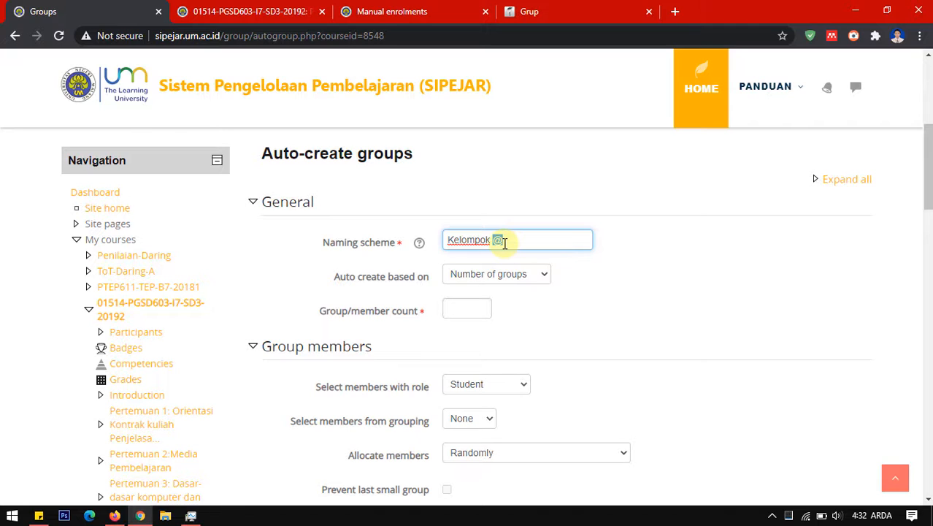
pyautogui.click(500, 241)
pyautogui.moveTo(504, 239); pyautogui.dragTo(497, 241)
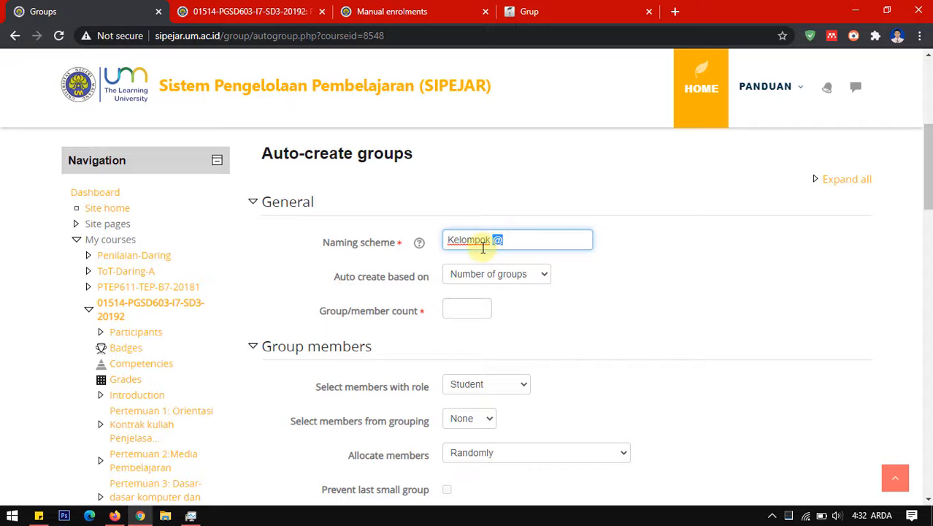
pyautogui.write('#')
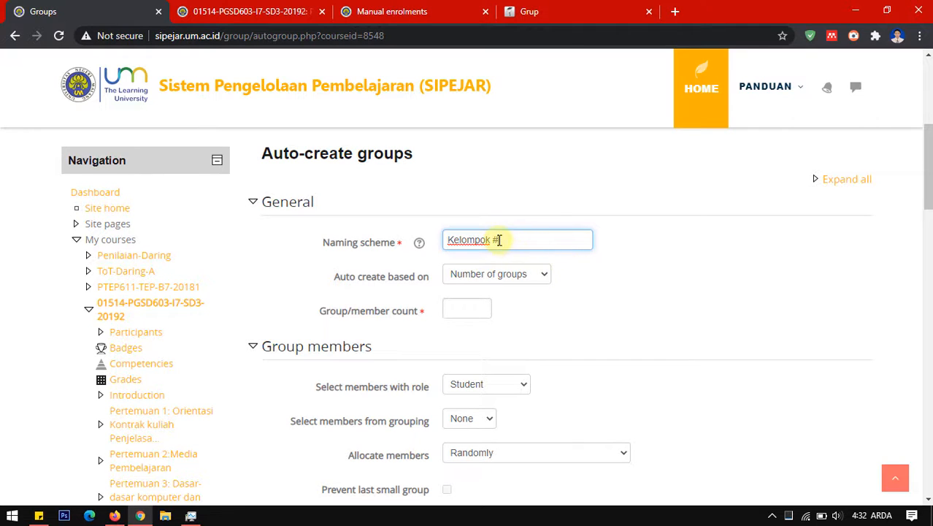
# - Base the auto-creation on the number of groups and set the group/member count to 5
pyautogui.click(542, 276)
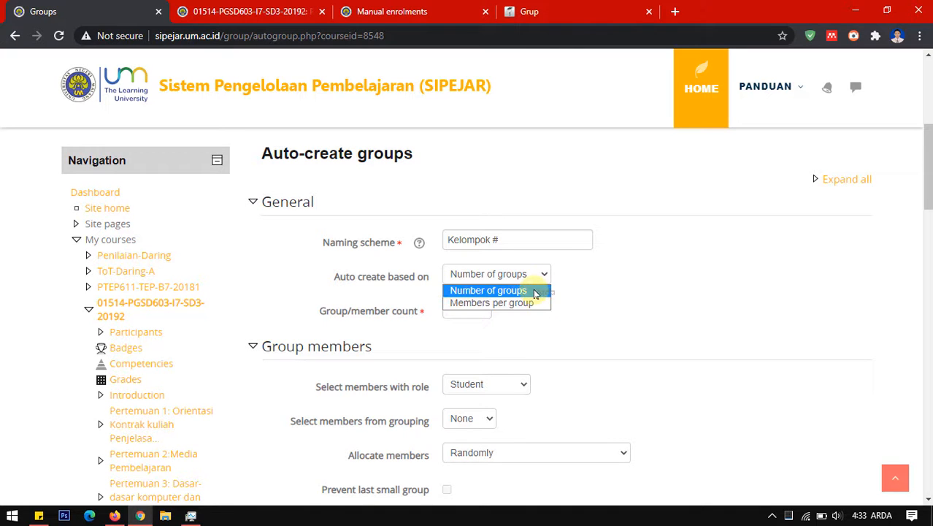
pyautogui.click(535, 292)
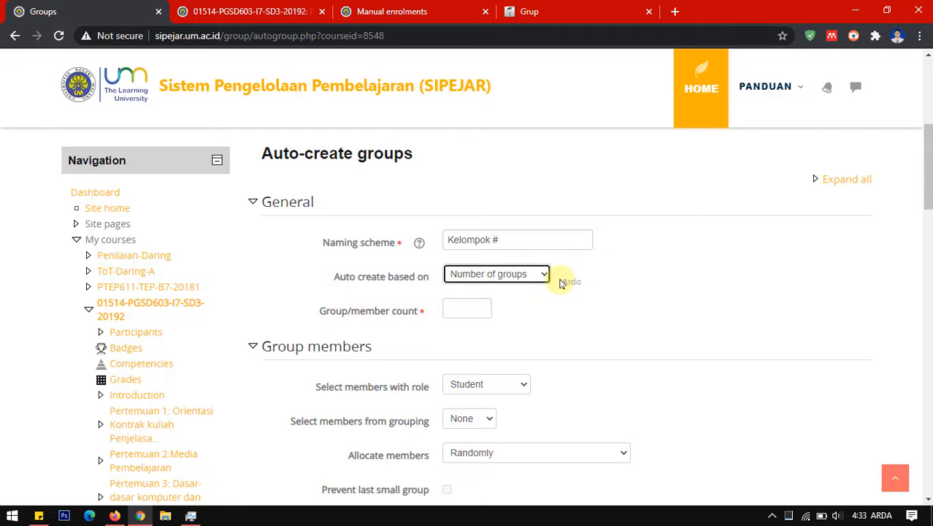
pyautogui.click(475, 308)
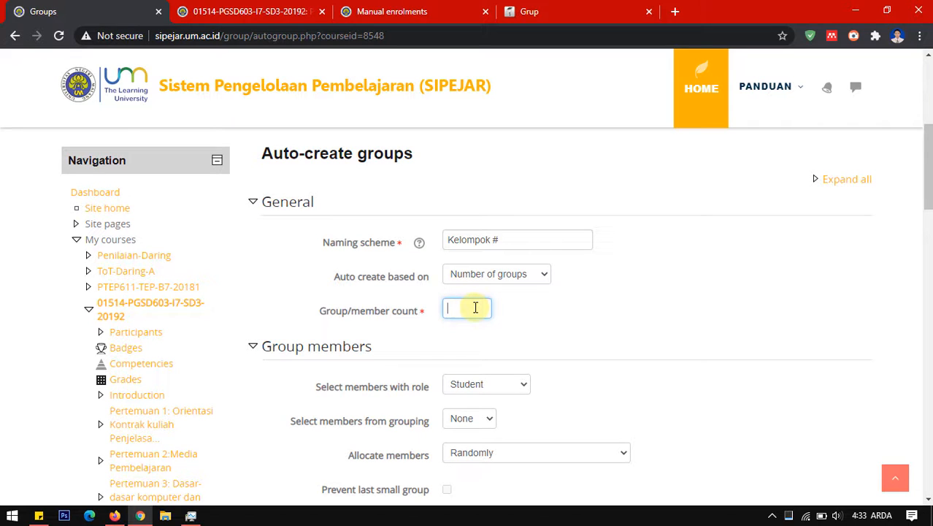
pyautogui.click(519, 309)
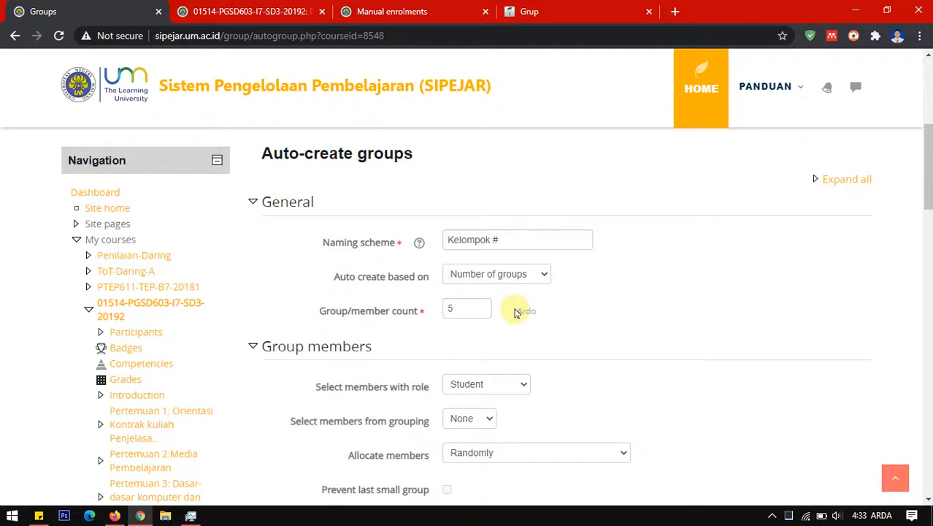
# - Select members with the Student role and allocate them to the groups randomly
pyautogui.scroll(-1, 515, 313)
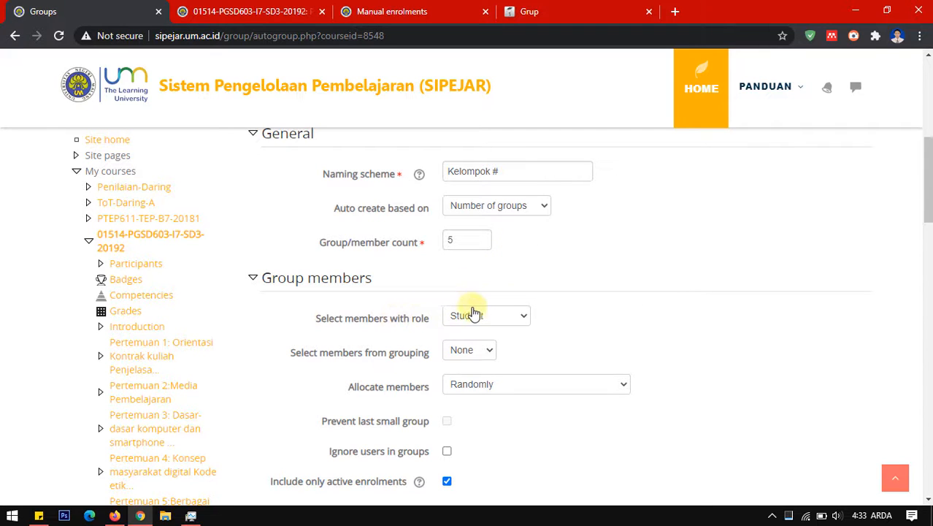
pyautogui.click(510, 320)
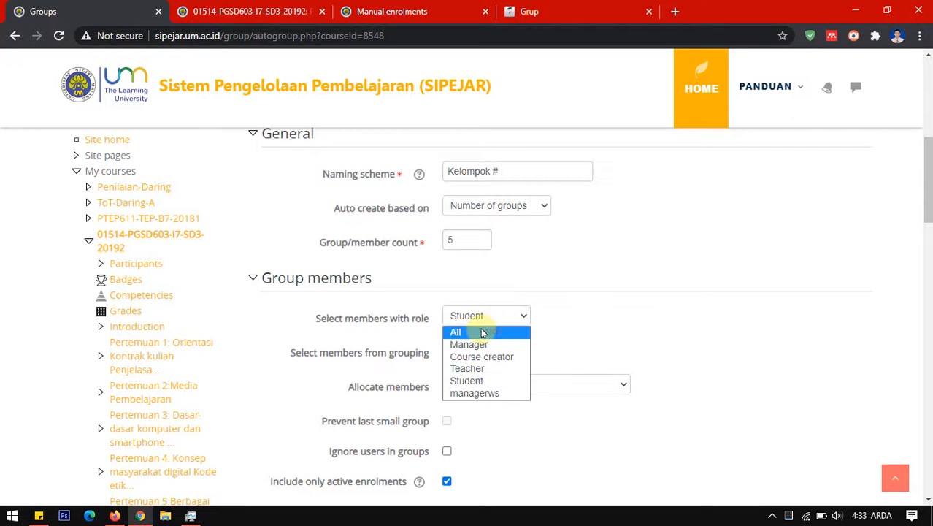
pyautogui.click(474, 380)
pyautogui.scroll(-2, 586, 321)
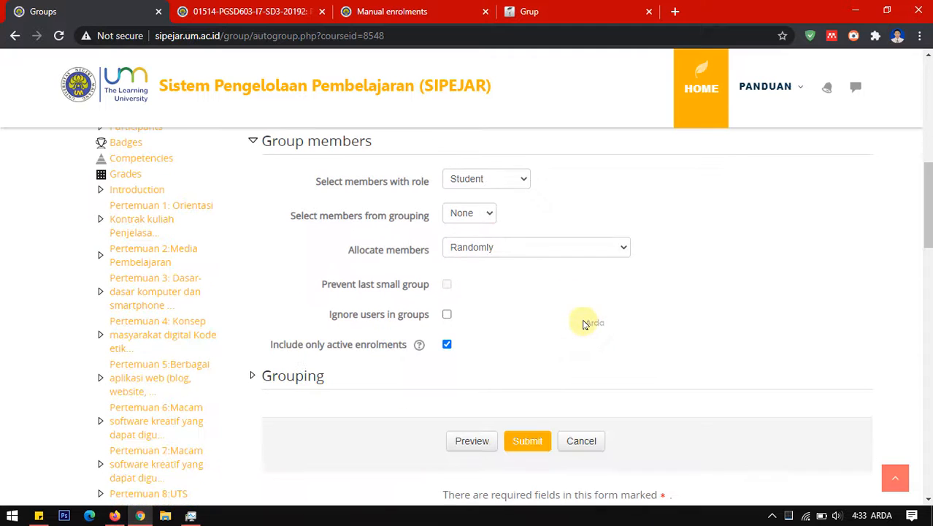
pyautogui.scroll(1, 515, 265)
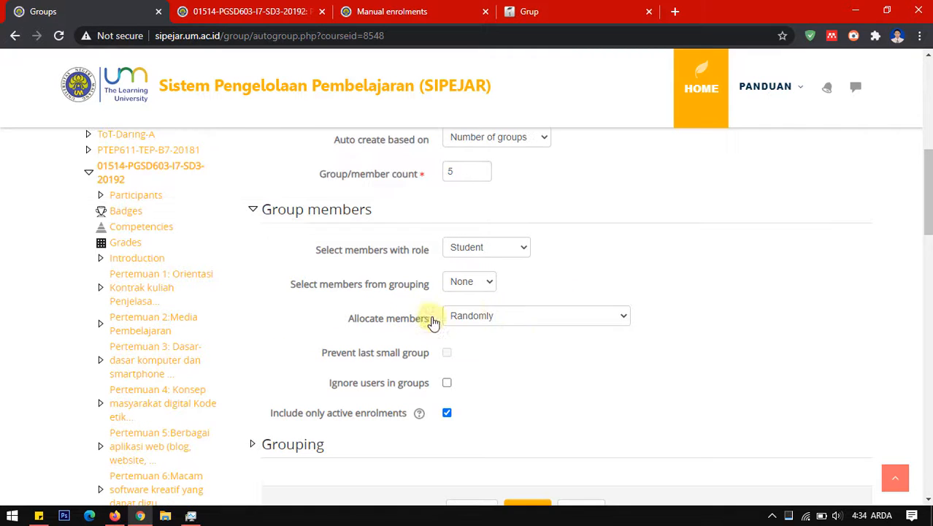
pyautogui.click(505, 317)
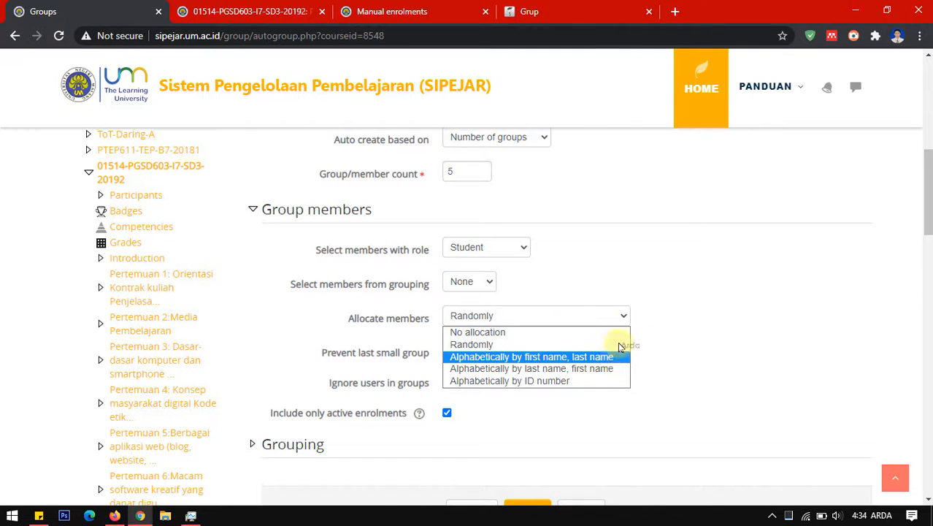
pyautogui.click(493, 345)
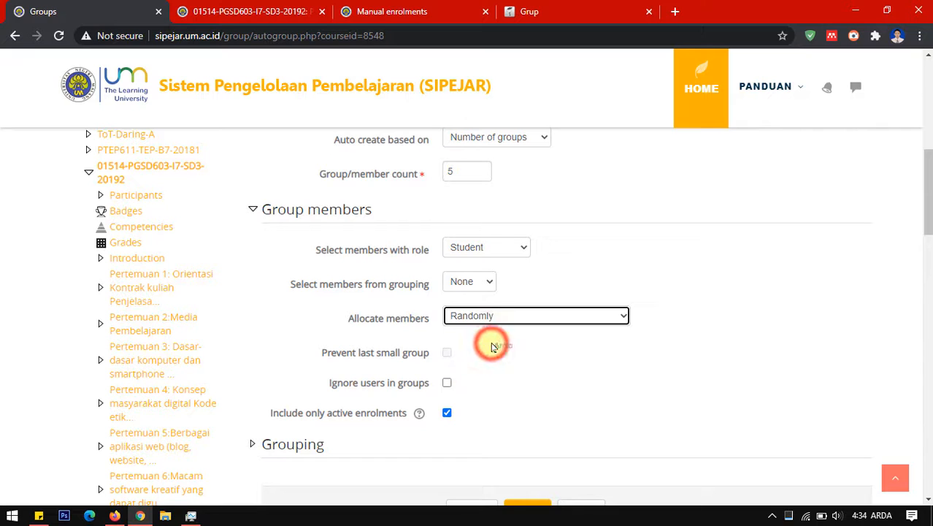
# - Put the auto-created groups in a new grouping named "Pertemuan 1" and submit the form to create them
pyautogui.scroll(-2, 642, 264)
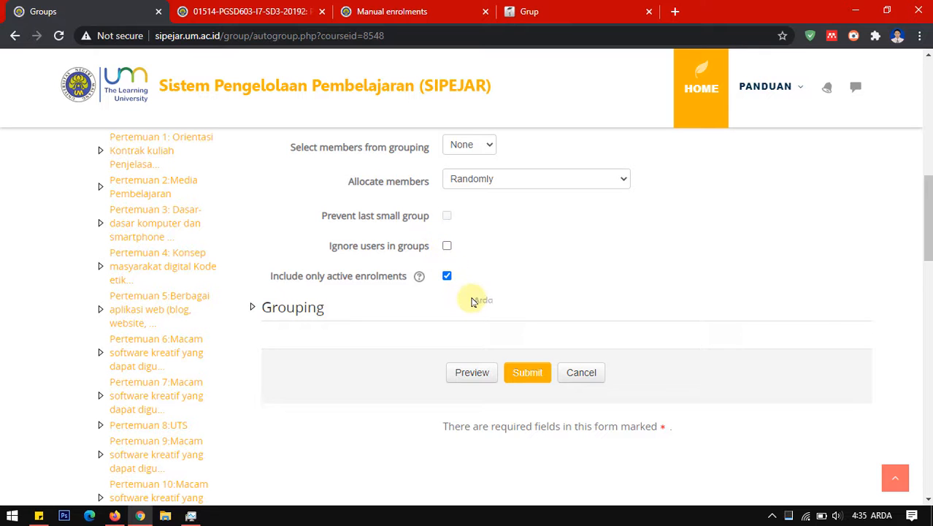
pyautogui.scroll(-1, 497, 301)
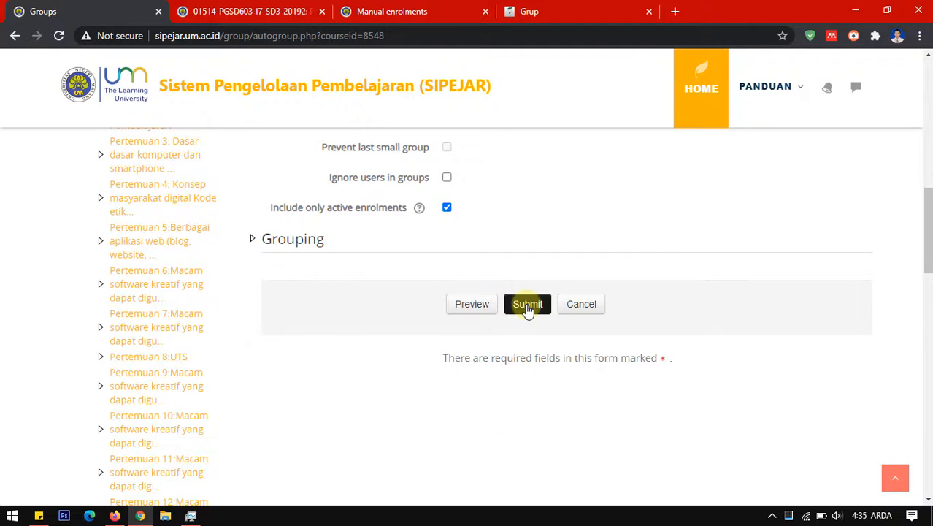
pyautogui.click(251, 239)
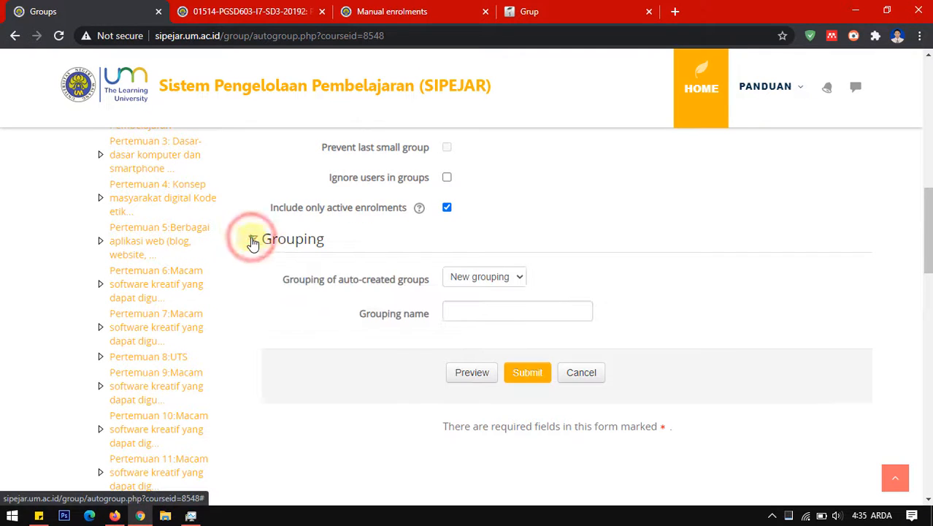
pyautogui.click(500, 279)
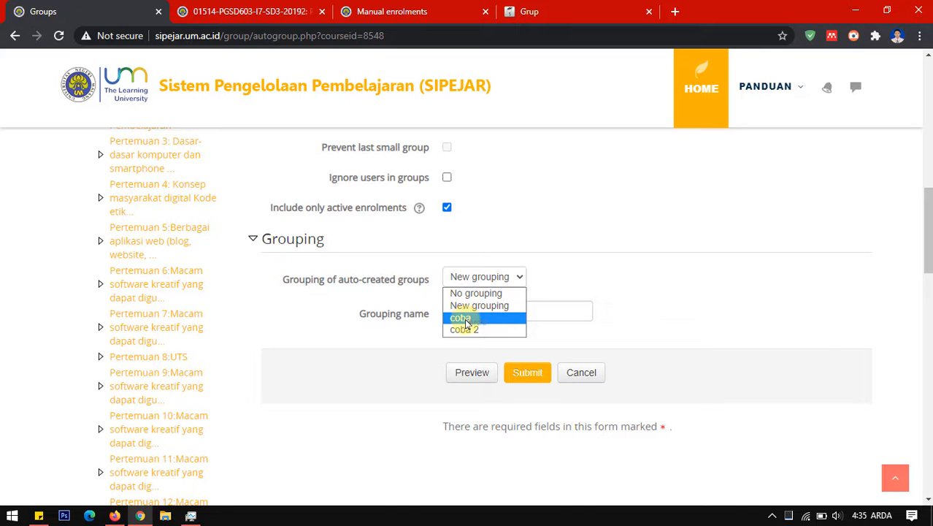
pyautogui.click(576, 272)
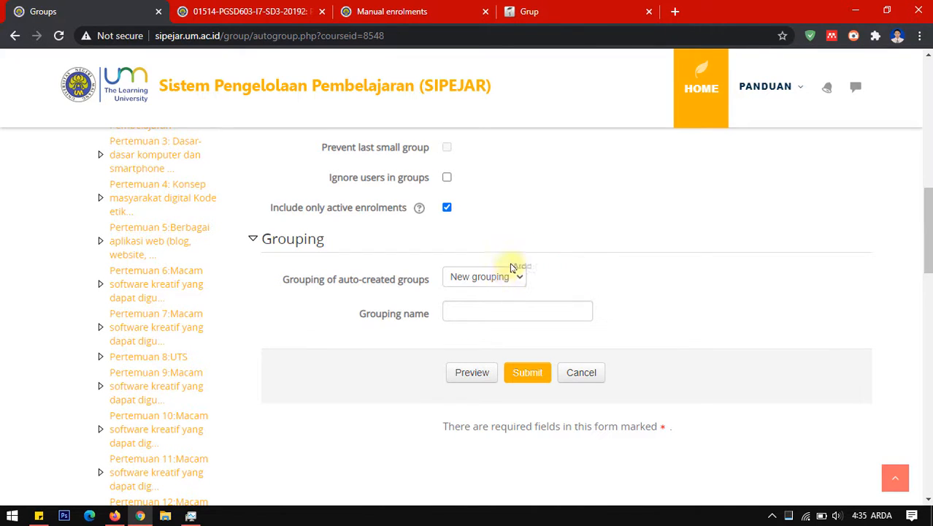
pyautogui.click(500, 280)
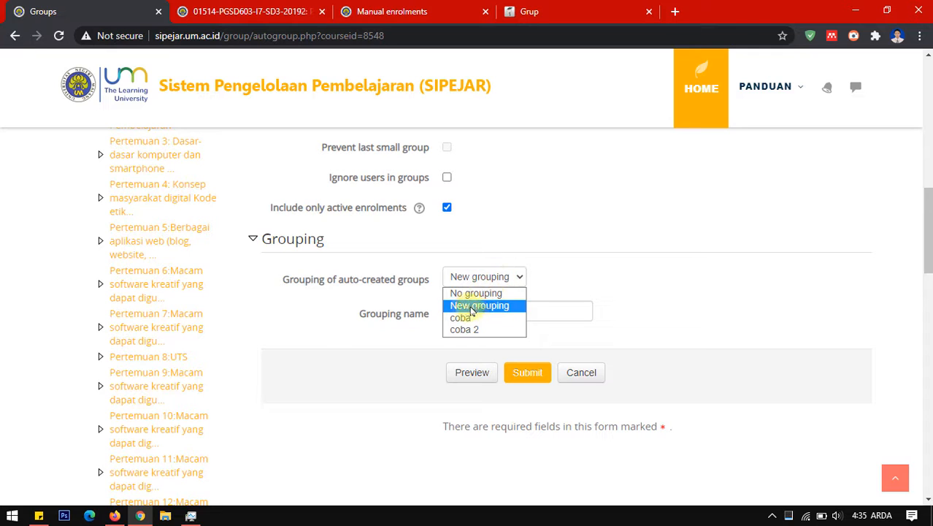
pyautogui.click(488, 307)
pyautogui.click(484, 310)
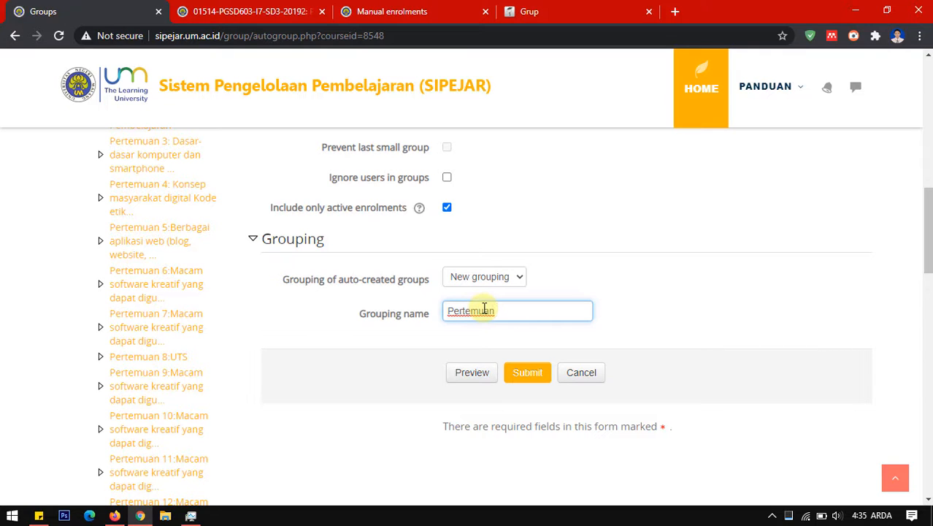
pyautogui.write('Pertemuan 1')
pyautogui.click(536, 377)
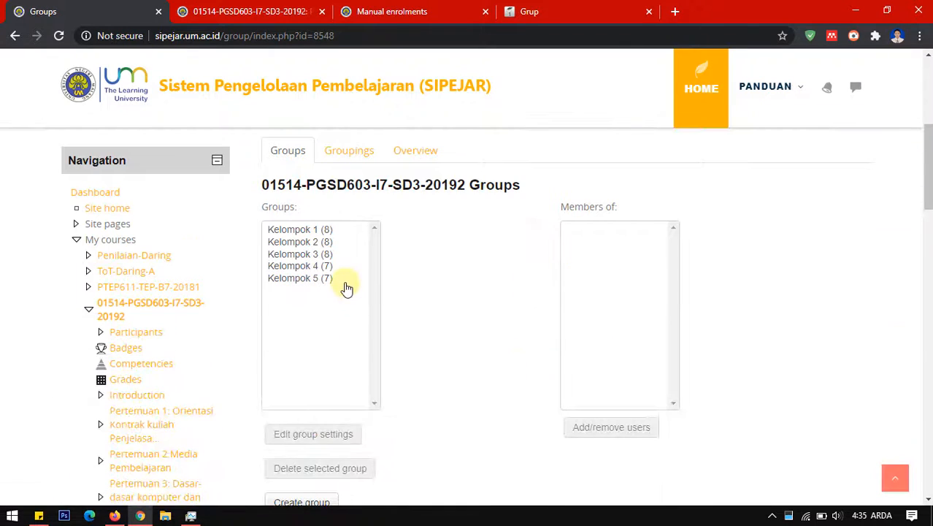
# - Review the member lists of the Kelompok 1, Kelompok 2 and Kelompok 5 groups
pyautogui.click(291, 230)
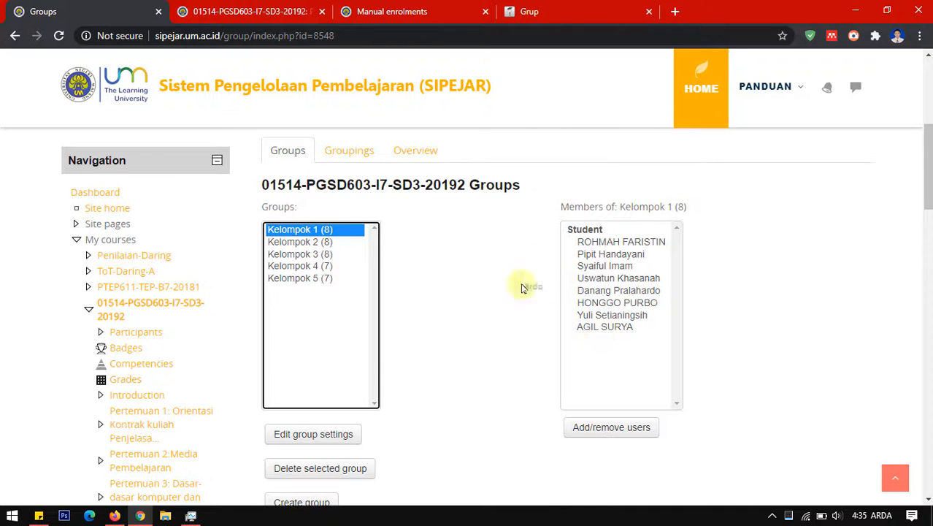
pyautogui.click(305, 244)
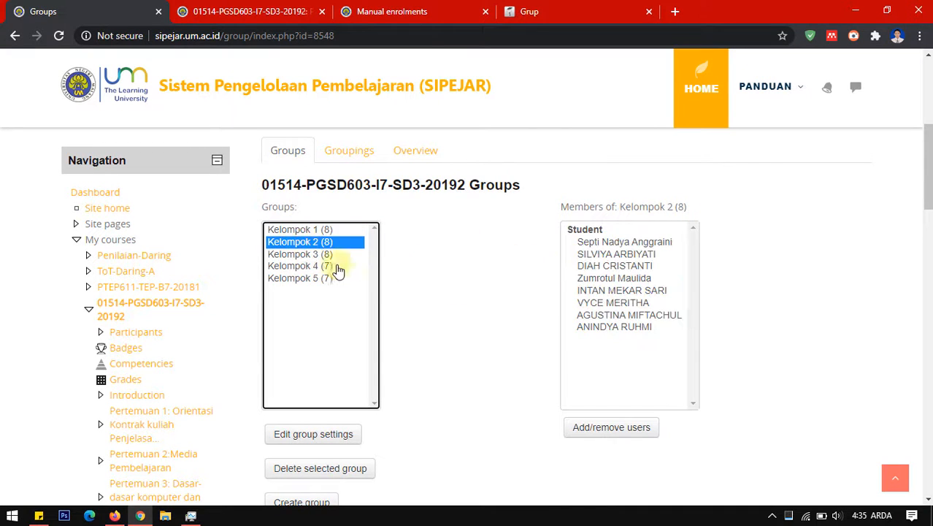
pyautogui.click(292, 280)
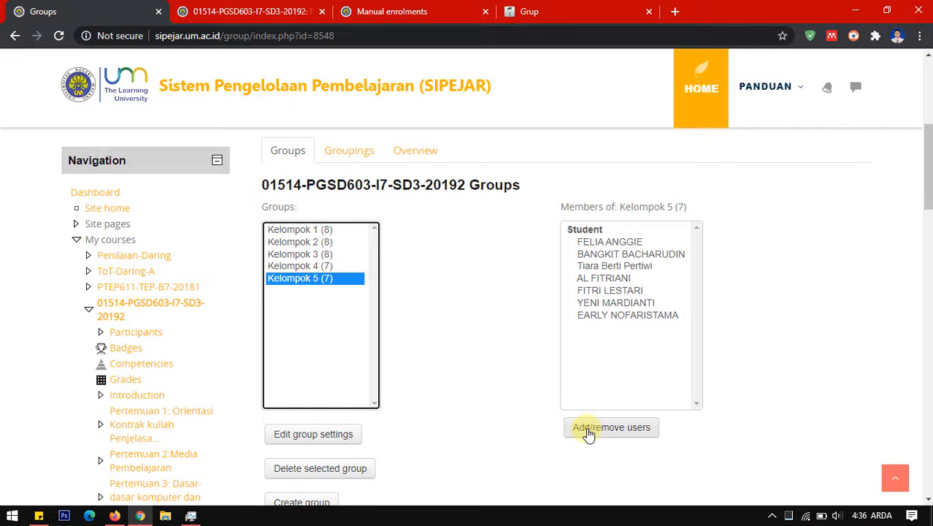
# - Open the user management page of Kelompok 5 and remove the first listed student from the group
pyautogui.click(612, 429)
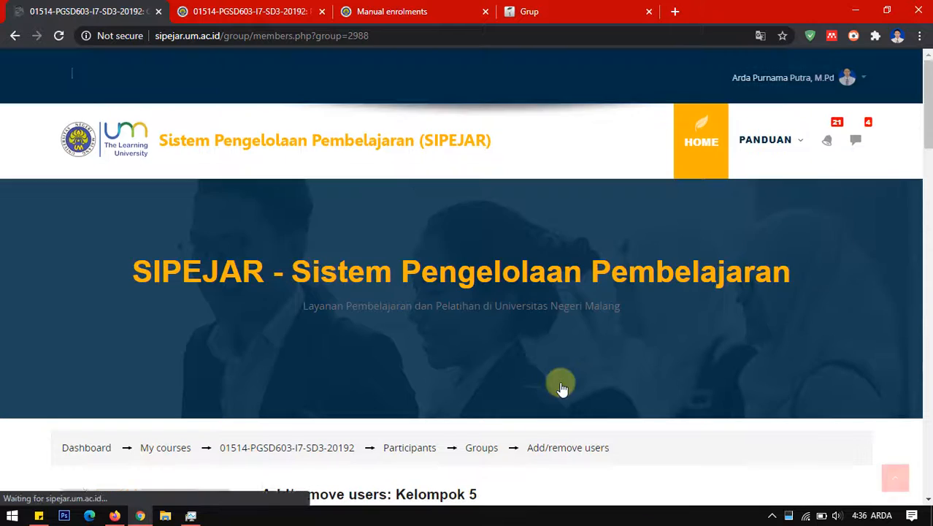
pyautogui.scroll(-3, 562, 387)
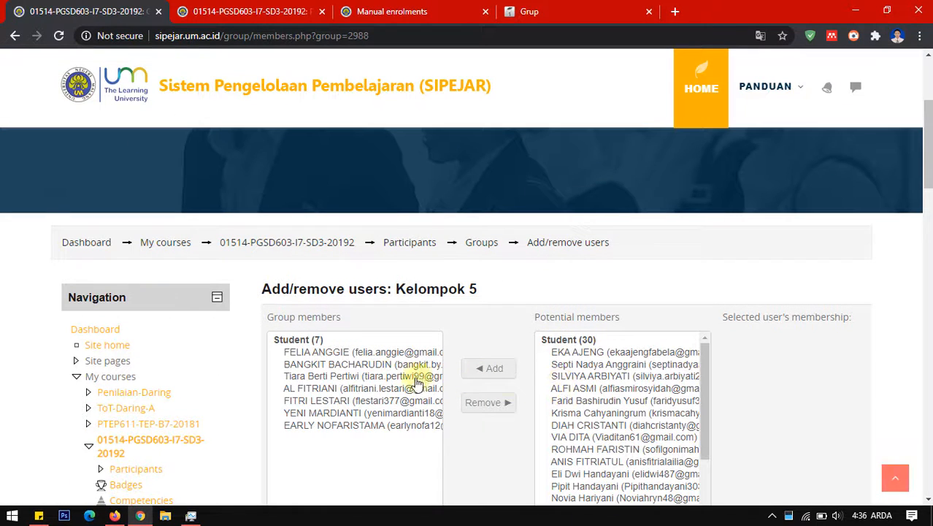
pyautogui.click(299, 354)
pyautogui.scroll(-1, 300, 356)
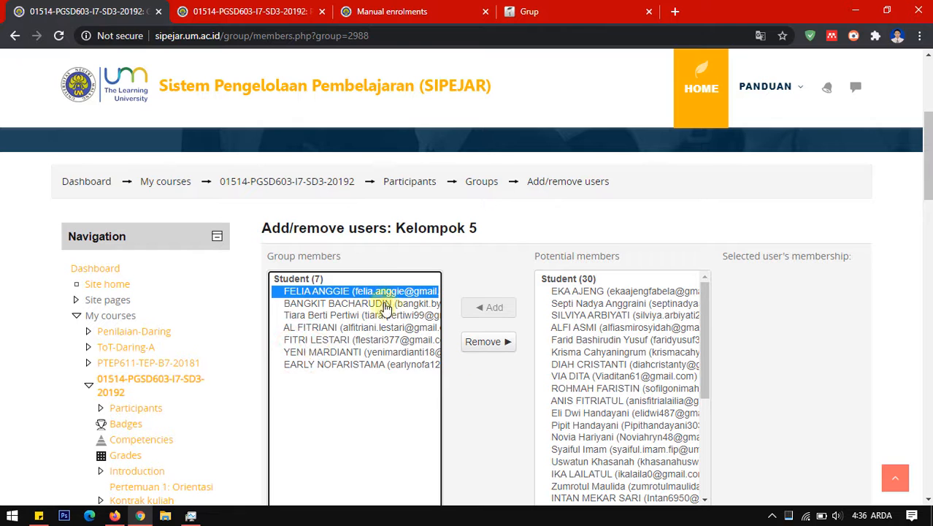
pyautogui.click(489, 344)
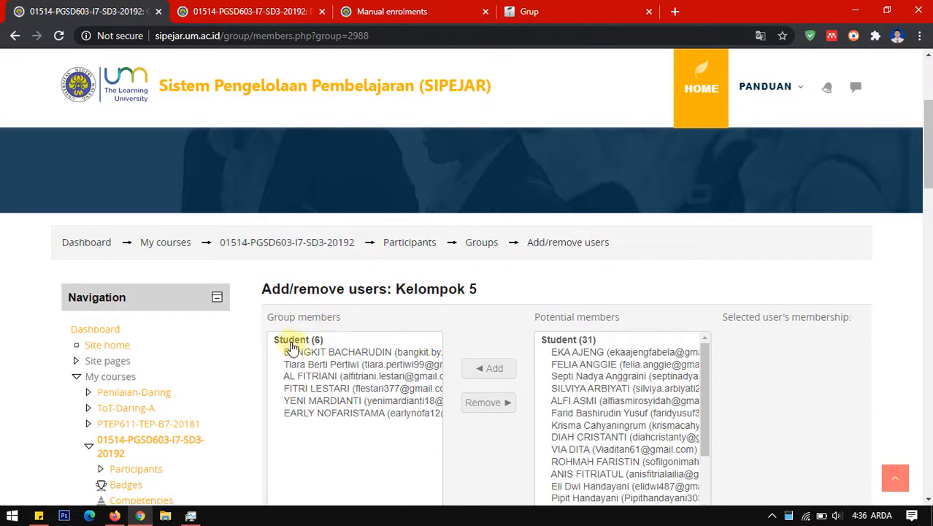
# - Add the tenth student in the potential members list to Kelompok 5
pyautogui.scroll(-1, 322, 389)
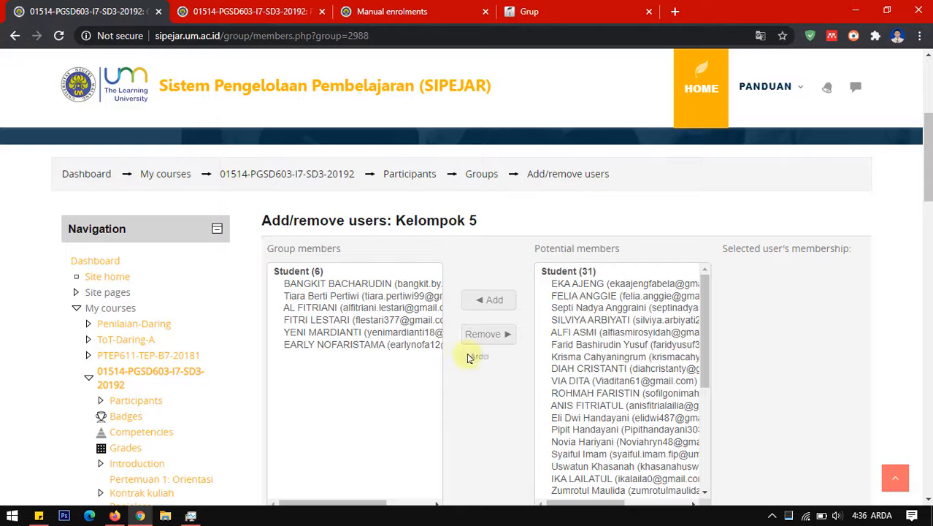
pyautogui.click(575, 394)
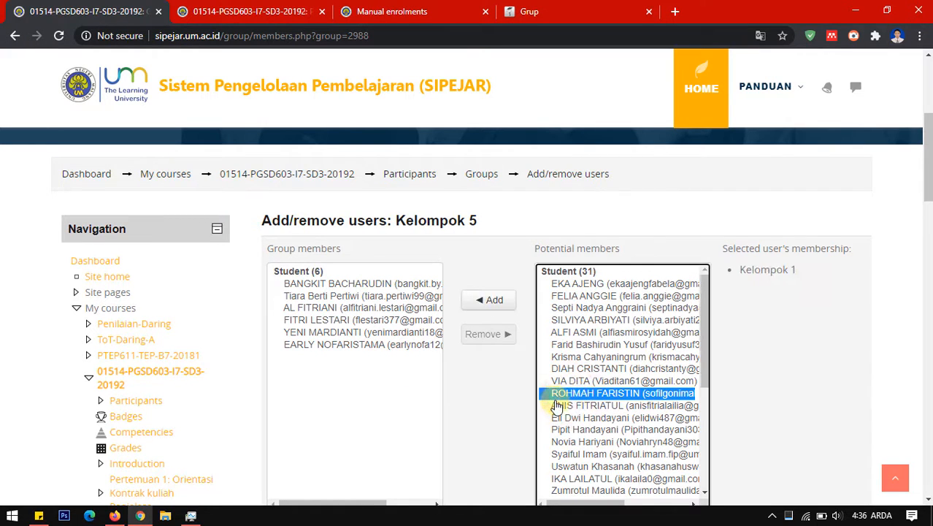
pyautogui.scroll(-2, 555, 401)
pyautogui.click(484, 302)
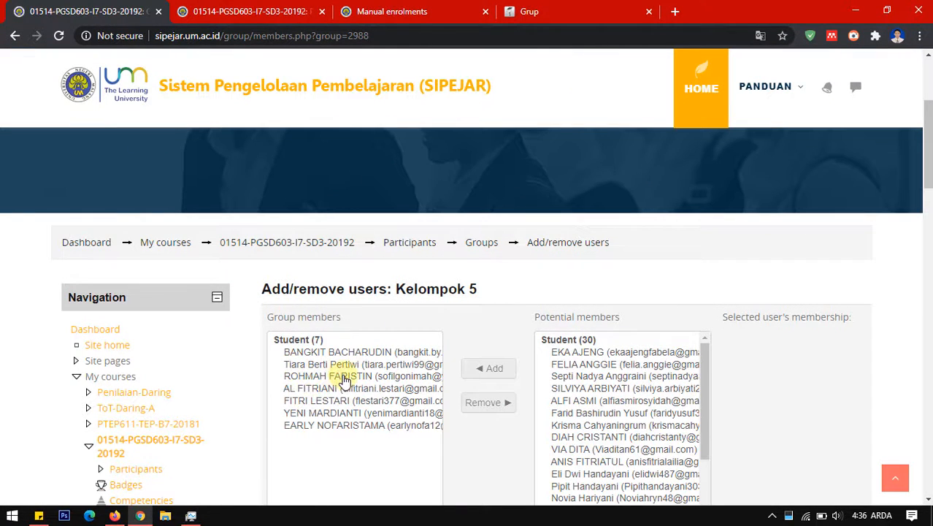
pyautogui.scroll(-1, 338, 383)
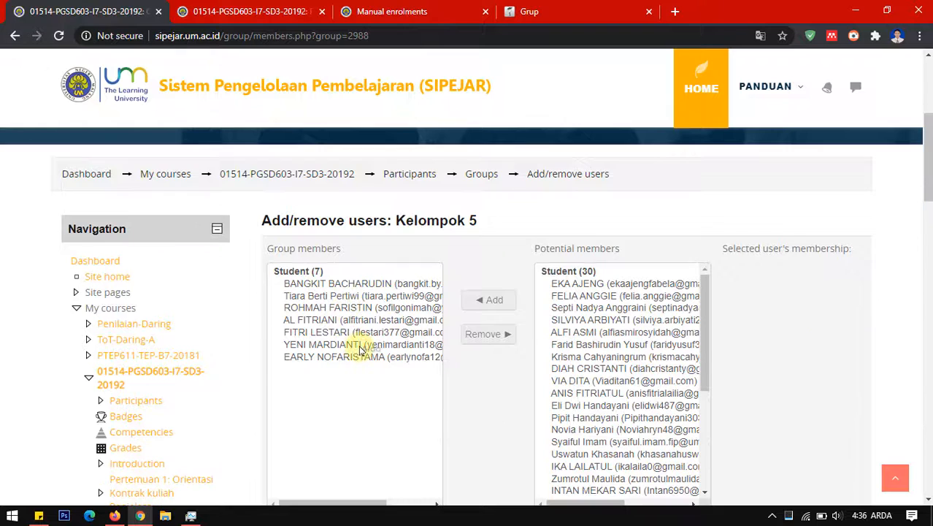
# - Return to the course's Groups page and check the member list of Kelompok 5
pyautogui.click(482, 176)
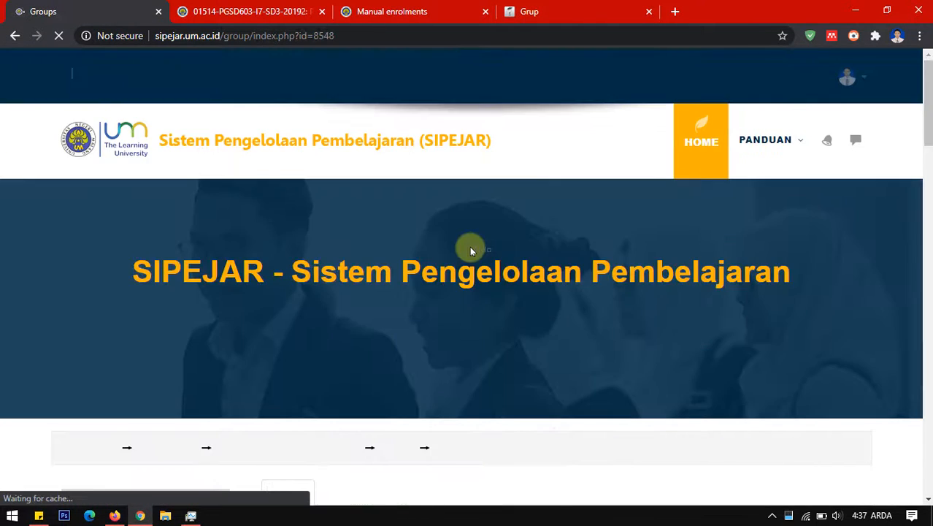
pyautogui.scroll(-5, 471, 249)
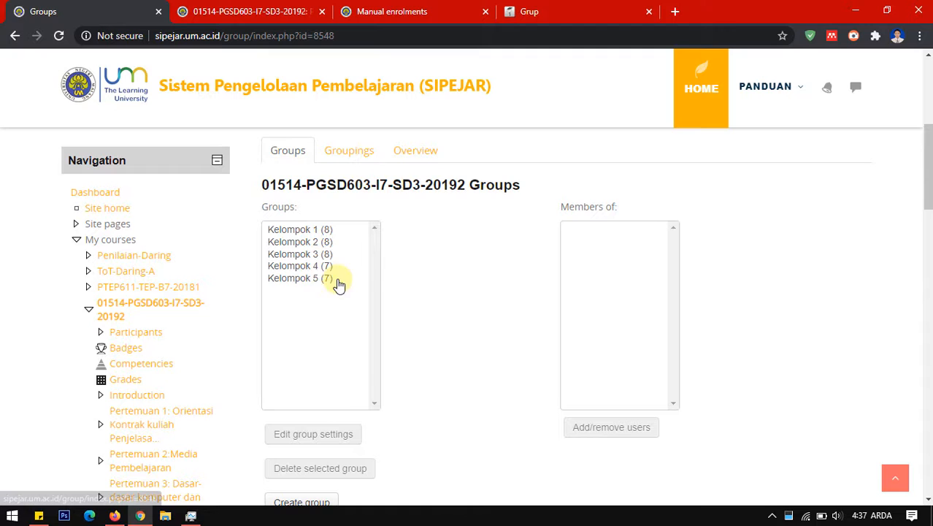
pyautogui.click(300, 279)
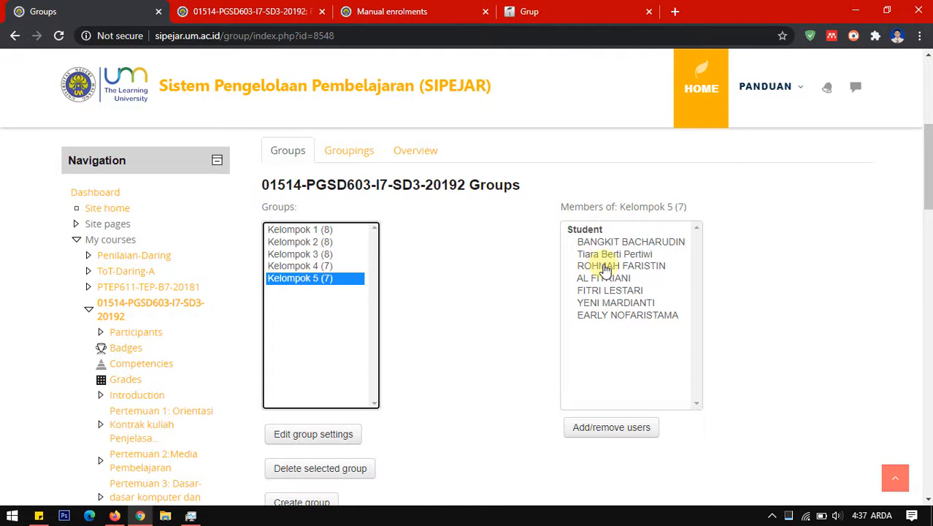
# - Review the member lists of the Kelompok 3, Kelompok 4 and Kelompok 1 groups
pyautogui.click(301, 255)
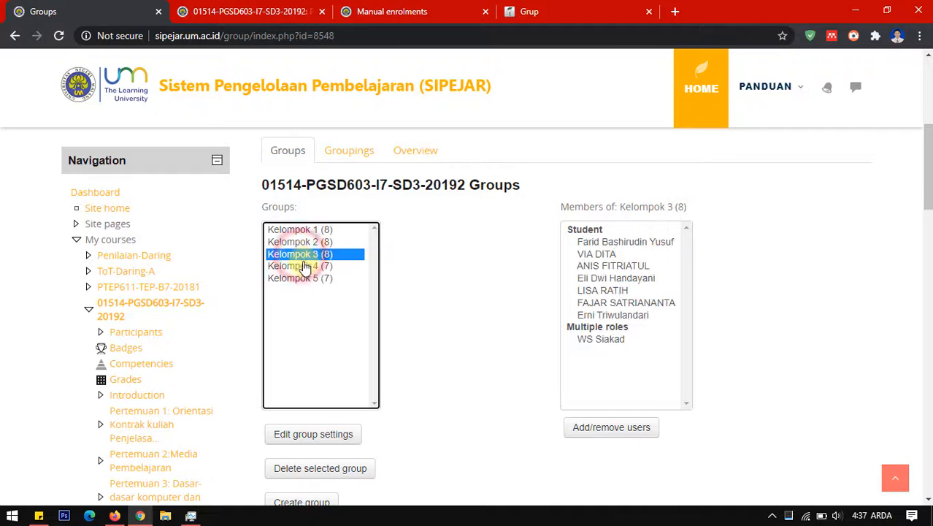
pyautogui.click(304, 266)
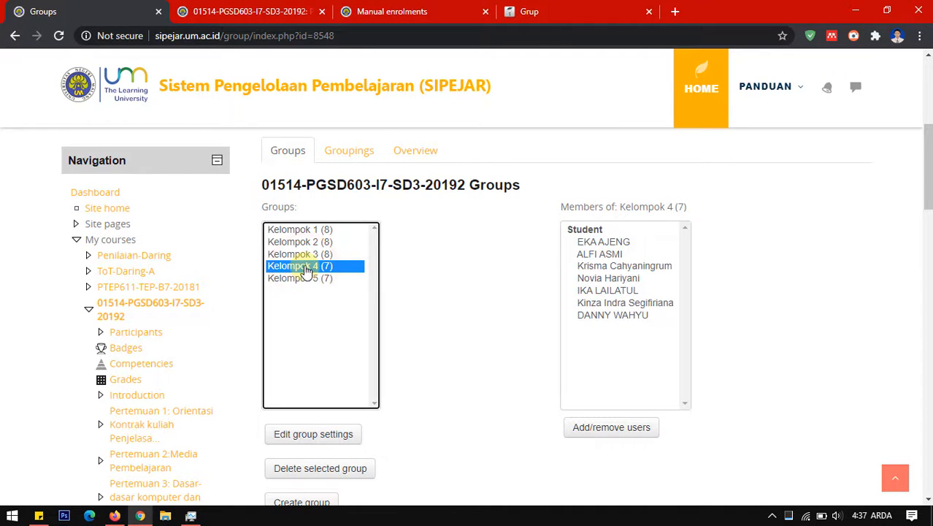
pyautogui.click(300, 230)
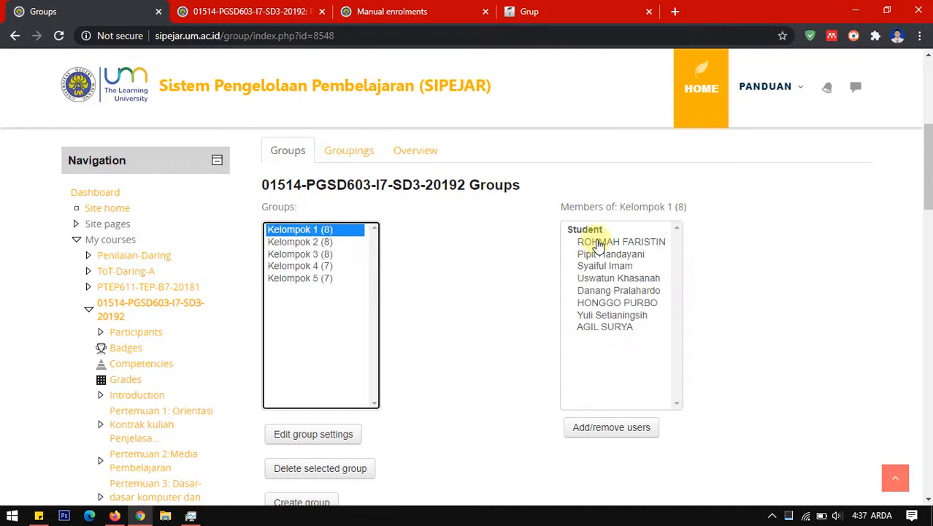
# - Open the user management page of Kelompok 1 and remove the first listed student from the group
pyautogui.click(604, 427)
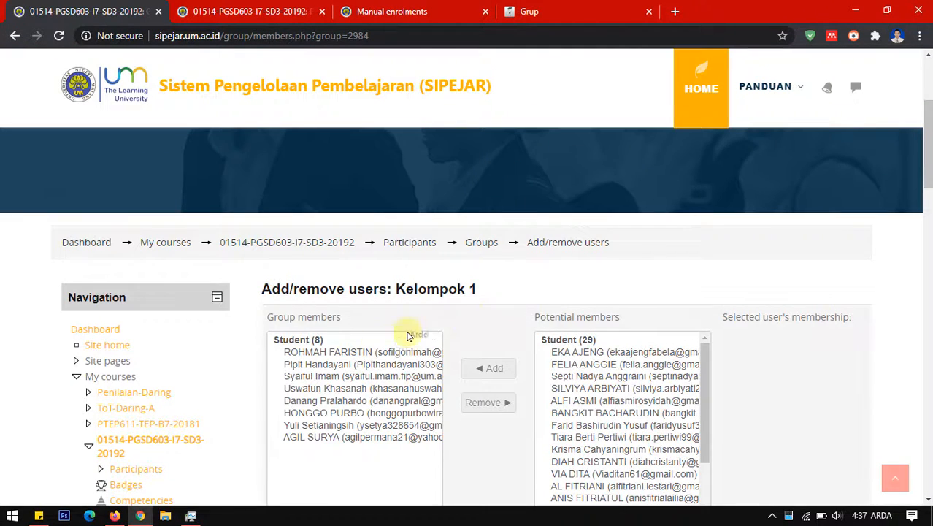
pyautogui.click(347, 354)
pyautogui.scroll(-1, 349, 352)
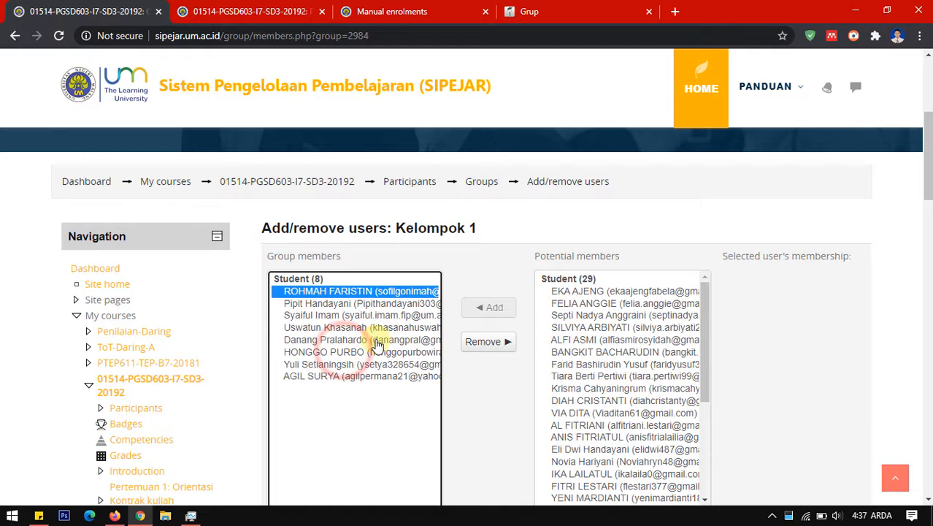
pyautogui.click(485, 344)
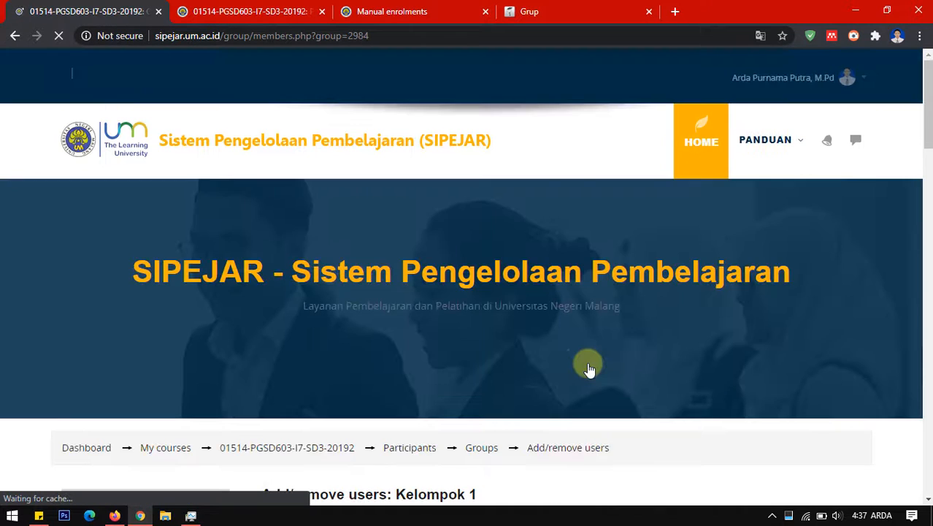
# - Add the second student in the potential members list to Kelompok 1
pyautogui.scroll(-4, 499, 373)
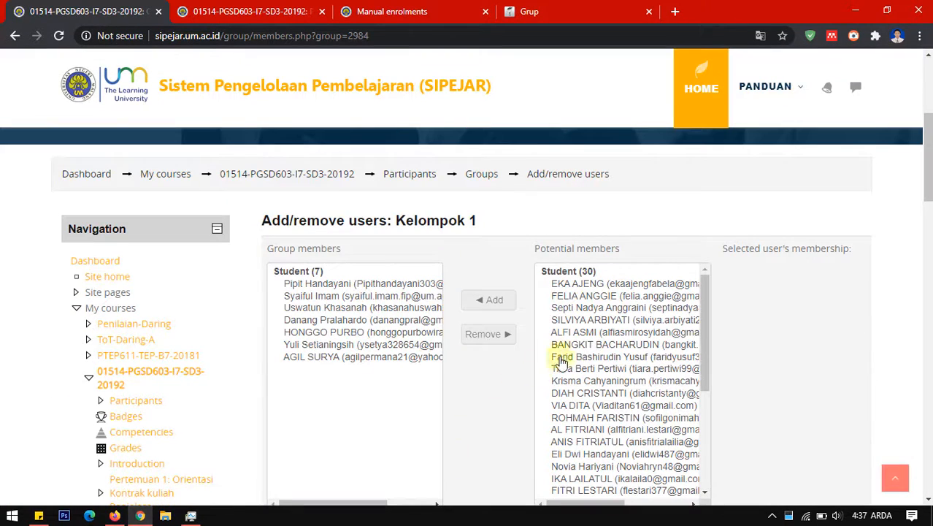
pyautogui.click(573, 296)
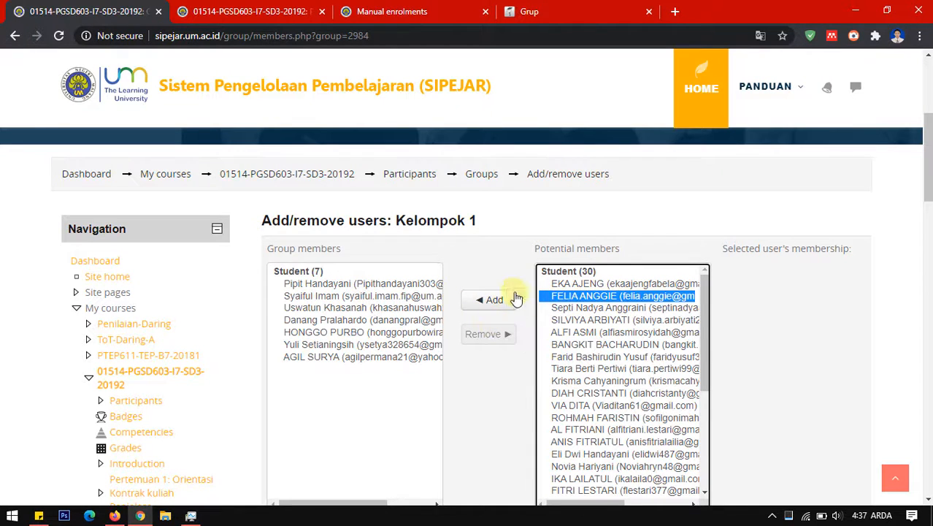
pyautogui.click(487, 300)
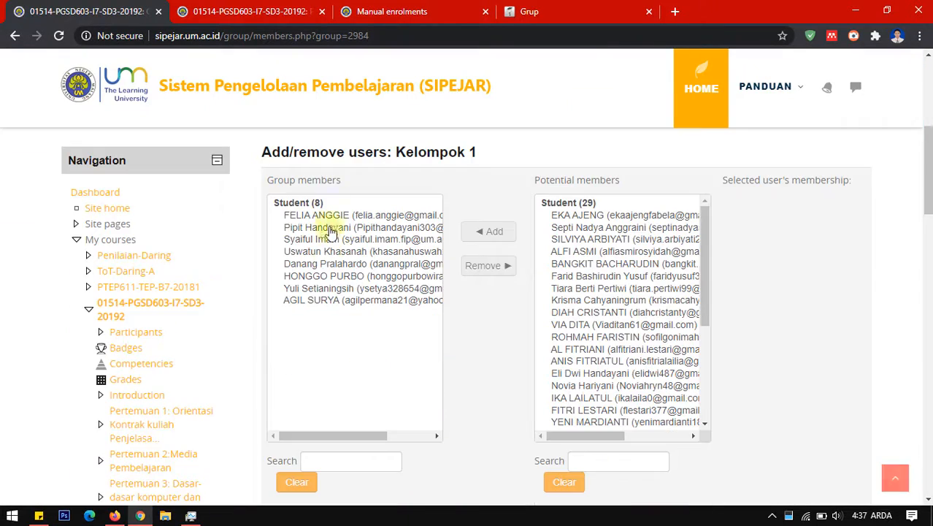
# - Return to the course's Groups page from the Kelompok 1 member page and display the members of Kelompok 5
pyautogui.scroll(-3, 364, 312)
pyautogui.scroll(5, 475, 288)
pyautogui.click(482, 243)
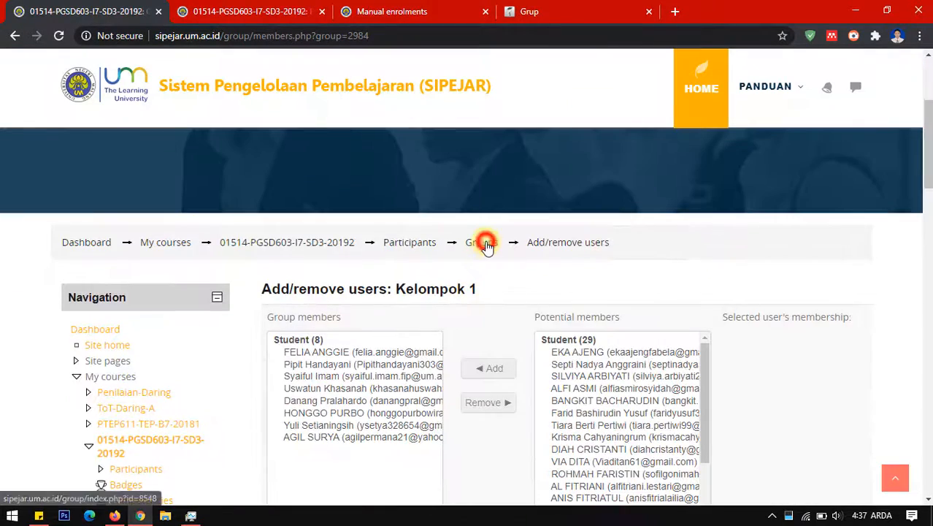
pyautogui.scroll(-5, 460, 274)
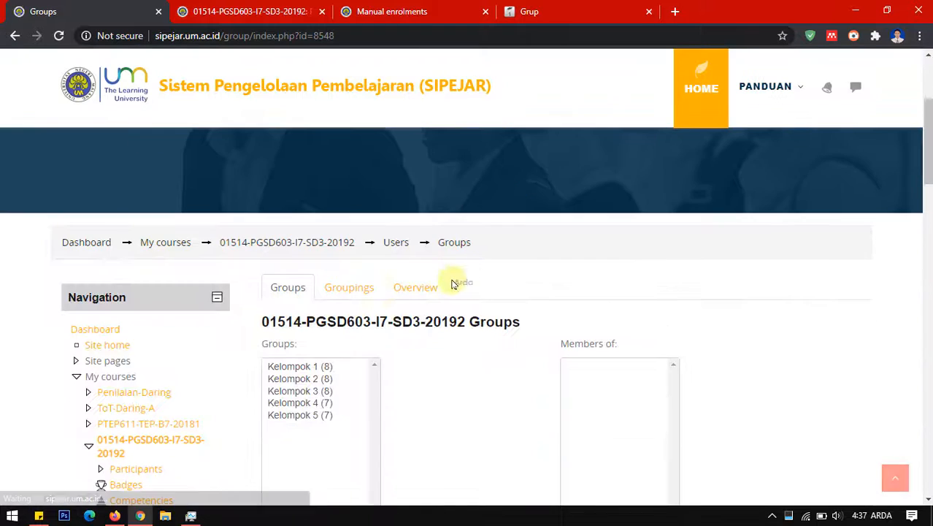
pyautogui.click(305, 233)
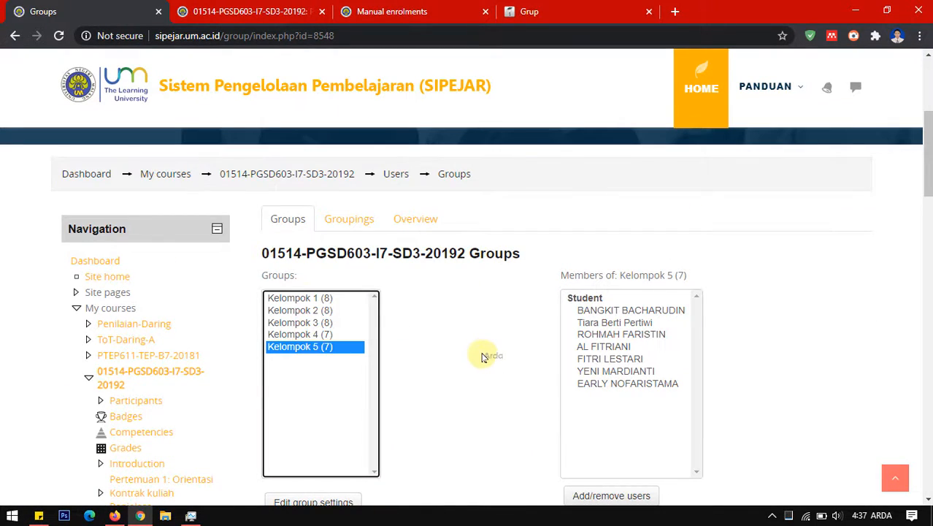
# - Open the course's groupings and check which groups are assigned to Pertemuan 1
pyautogui.click(342, 221)
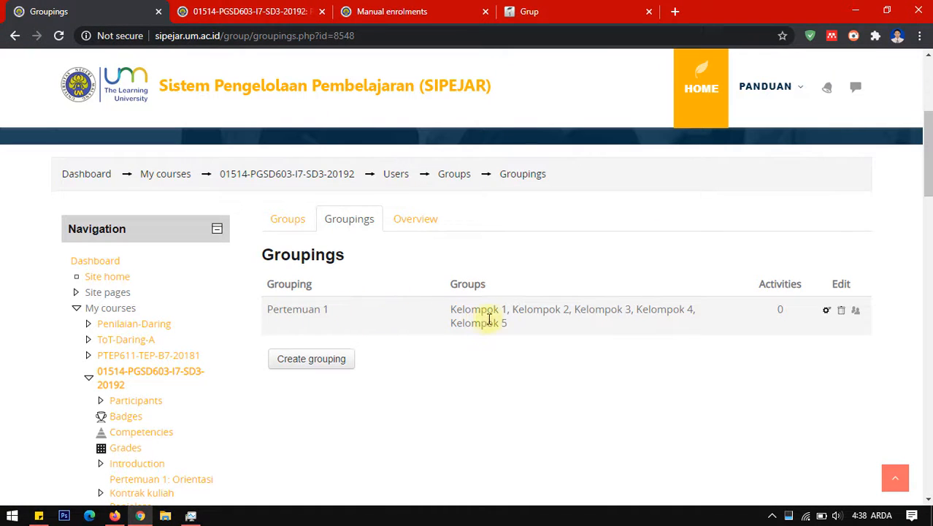
pyautogui.moveTo(476, 312); pyautogui.dragTo(500, 327)
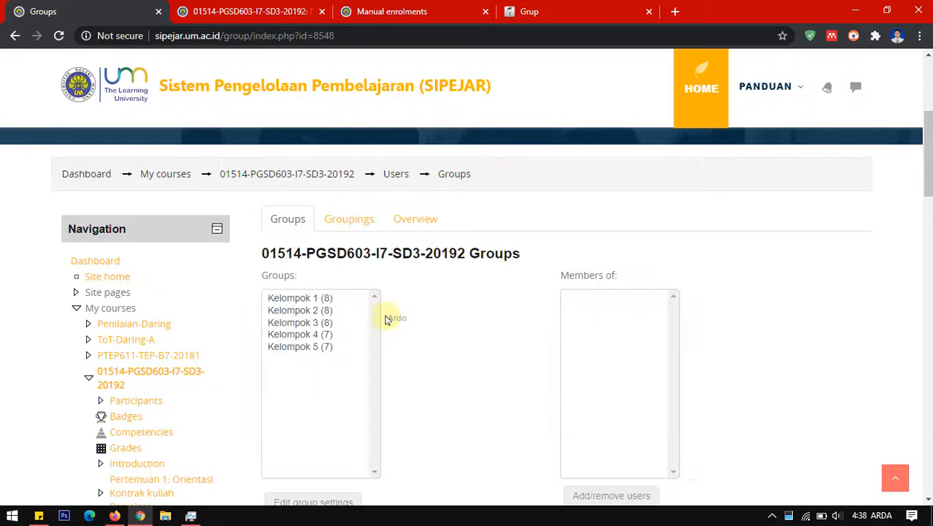
# - Open the Auto-create groups form from the Groups page and examine its "Group @" naming scheme
pyautogui.scroll(-3, 377, 267)
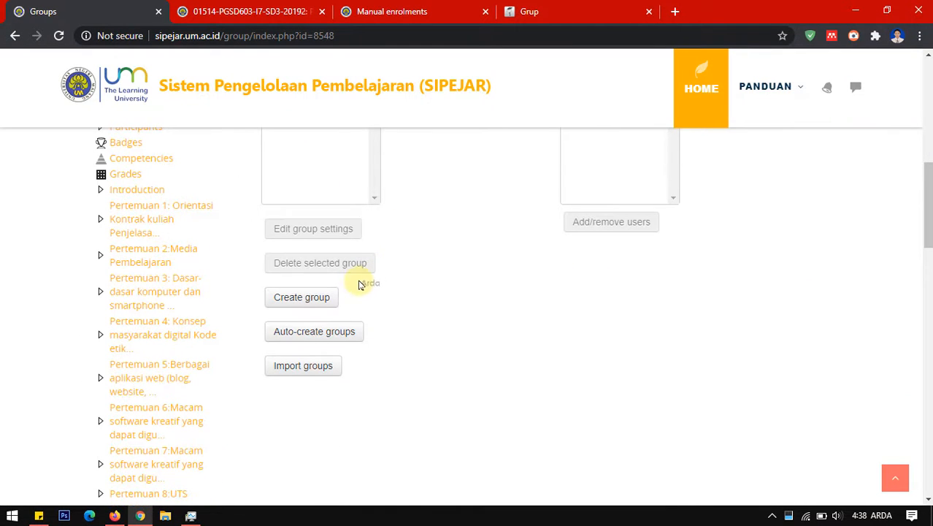
pyautogui.click(322, 331)
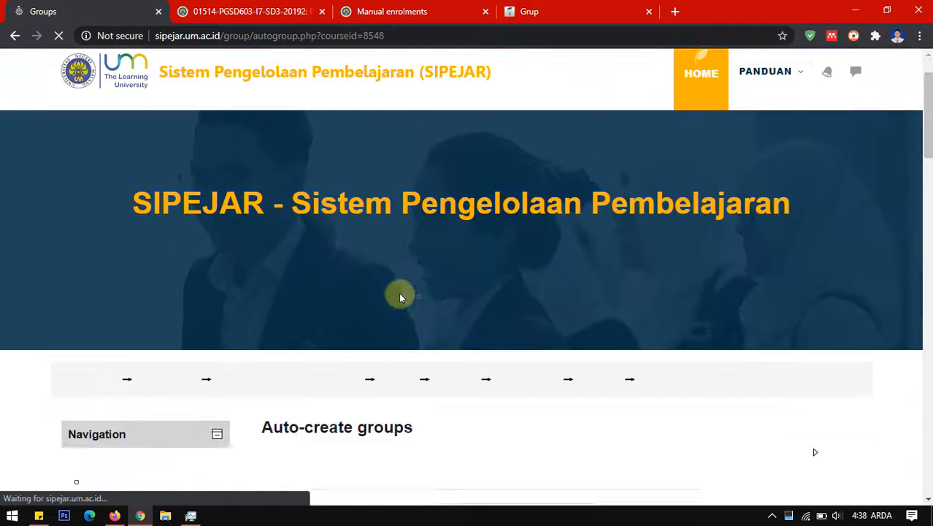
pyautogui.scroll(-4, 401, 292)
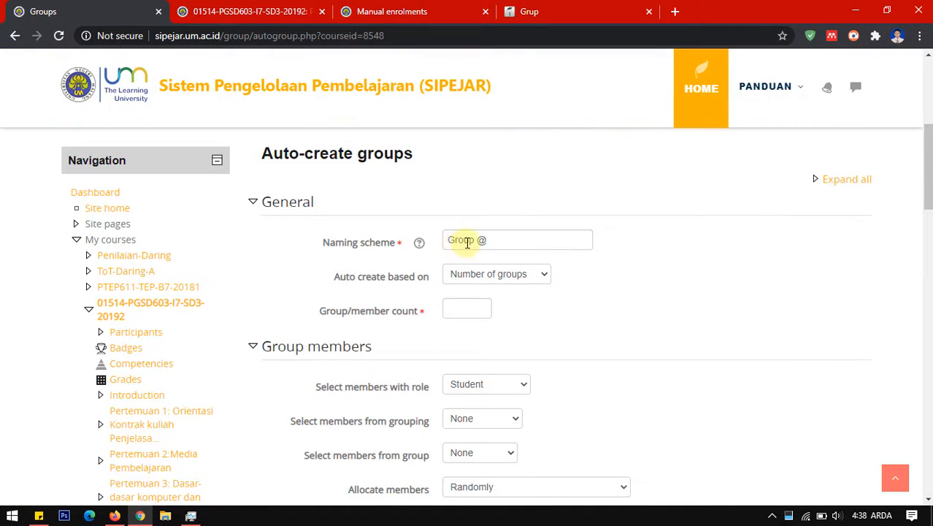
pyautogui.doubleClick(462, 246)
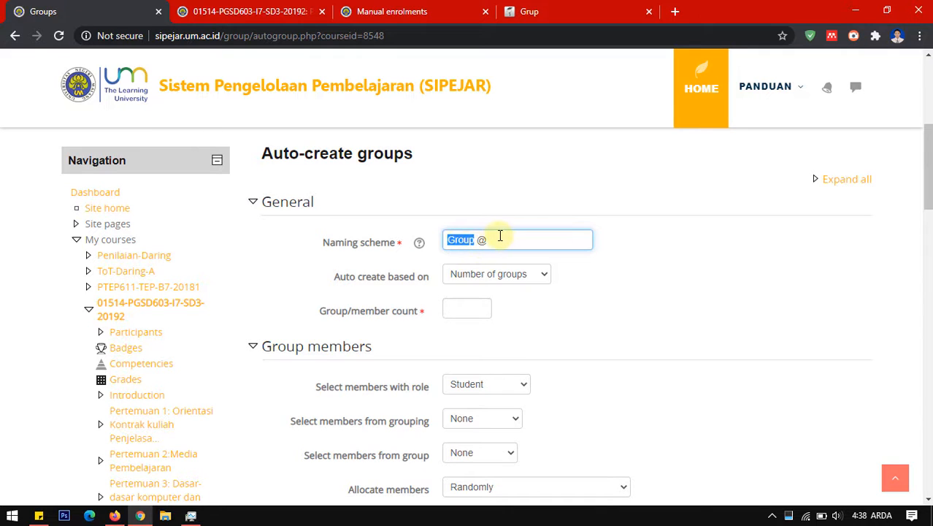
pyautogui.doubleClick(481, 240)
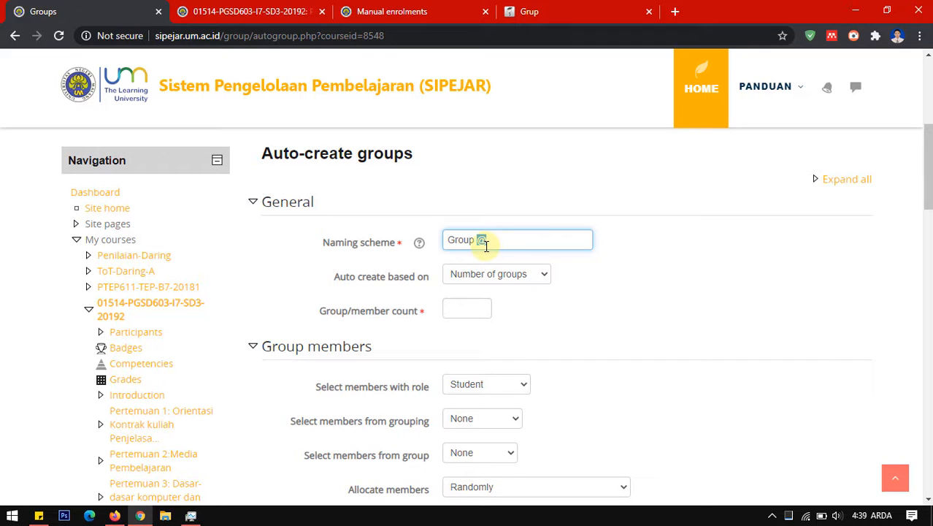
# - Base the automatic group creation on Members per group with a count of 5
pyautogui.click(542, 276)
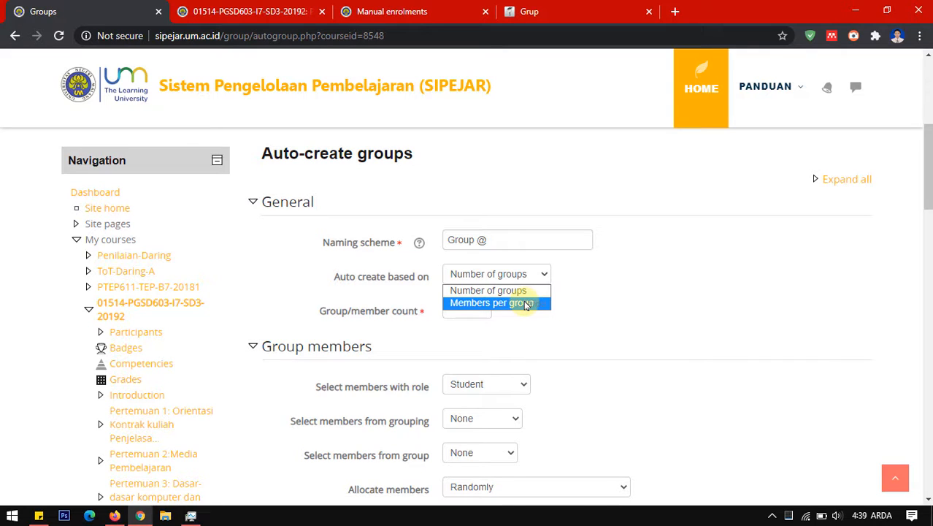
pyautogui.click(527, 306)
pyautogui.click(467, 311)
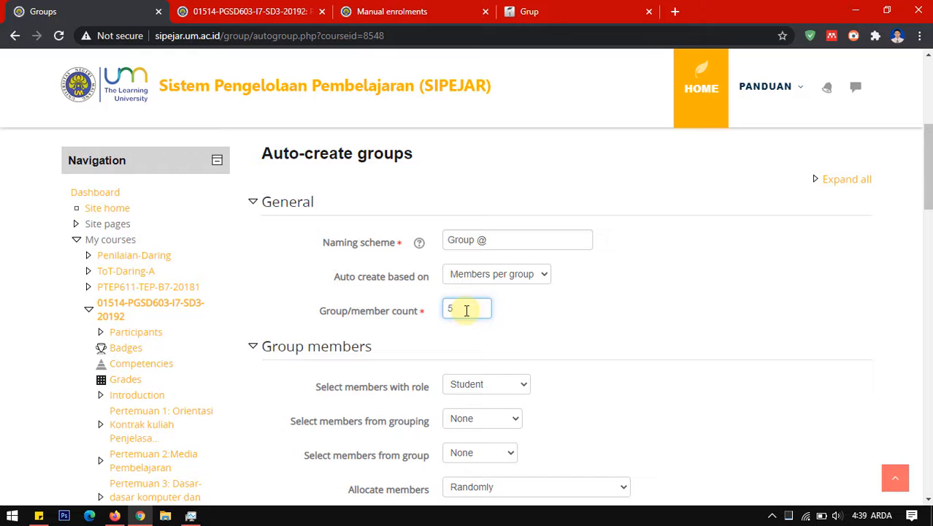
# - Review the group member settings for role, source grouping and group, random allocation and preventing a last small group
pyautogui.scroll(-2, 544, 307)
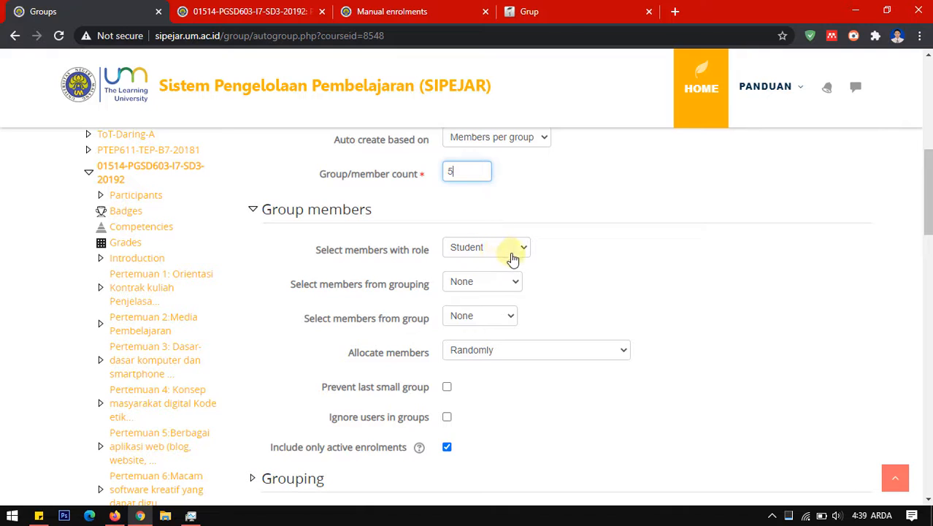
pyautogui.click(501, 301)
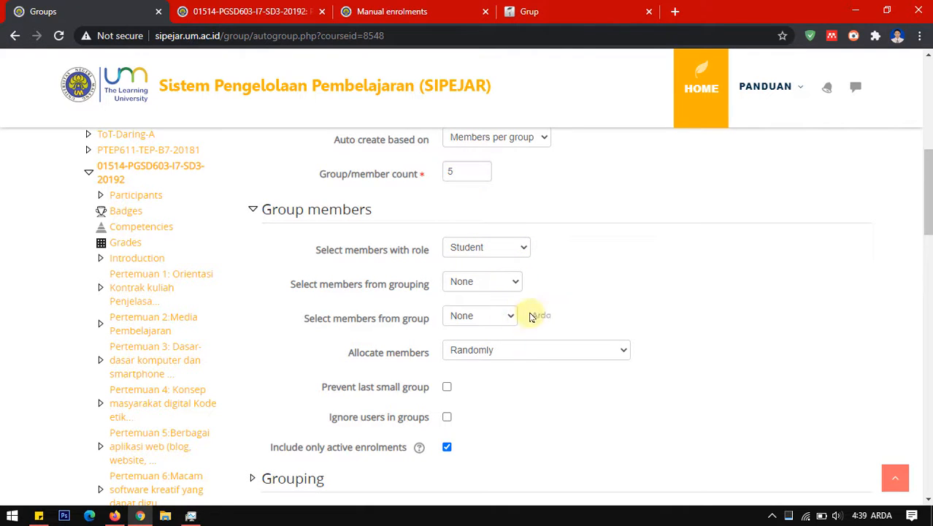
pyautogui.scroll(-2, 532, 316)
pyautogui.scroll(-2, 506, 296)
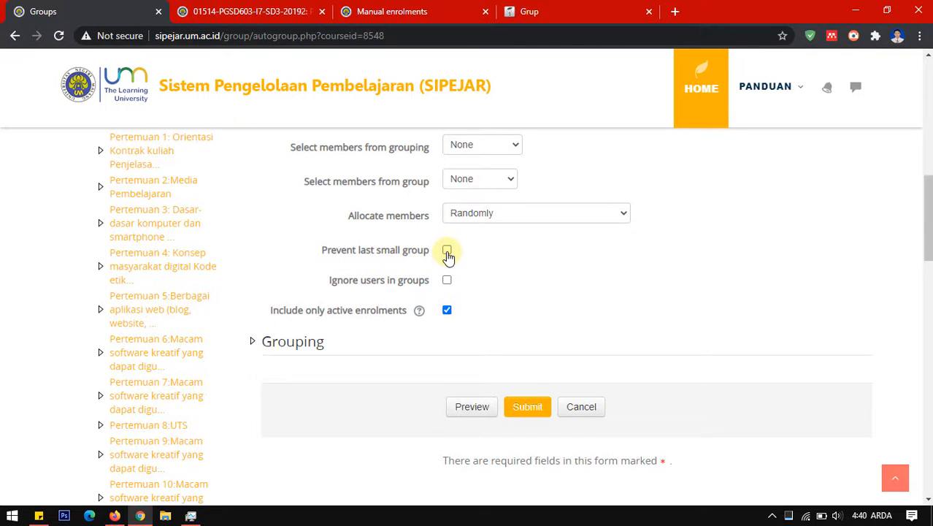
pyautogui.scroll(3, 449, 257)
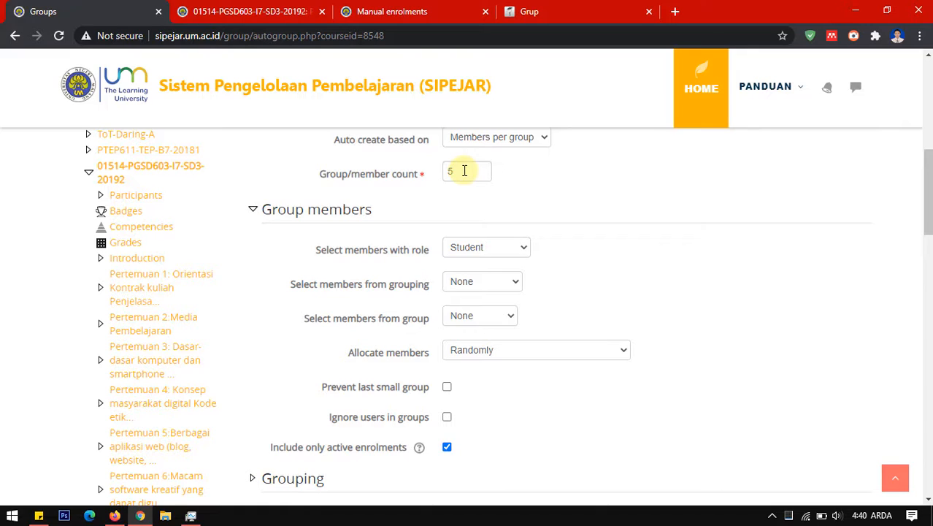
pyautogui.scroll(-3, 464, 171)
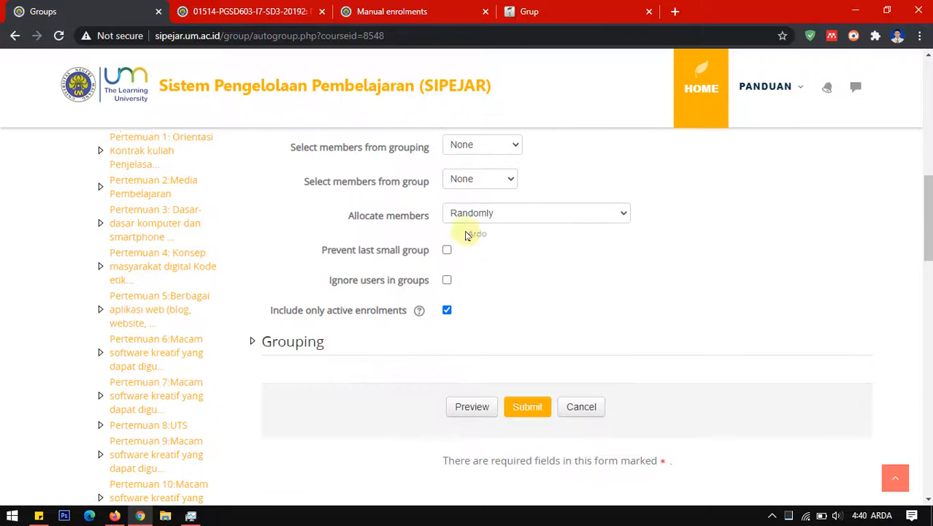
pyautogui.click(447, 250)
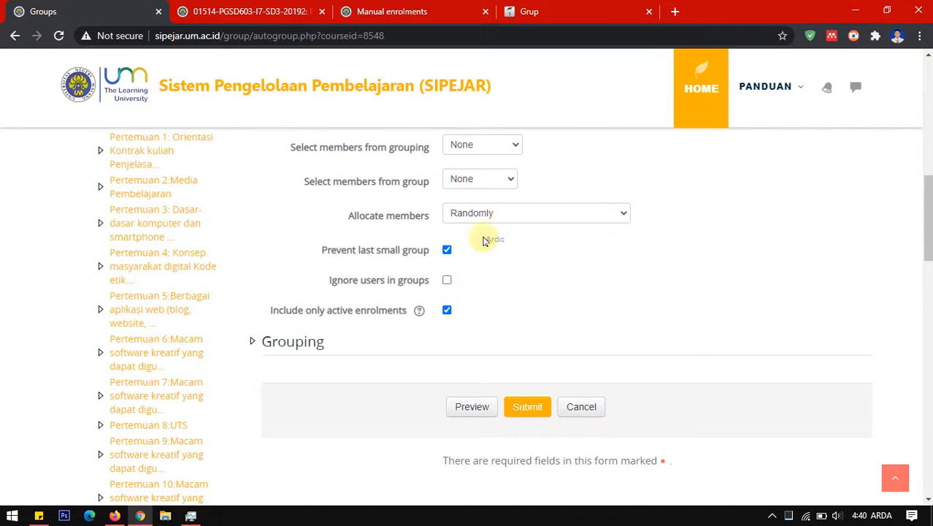
pyautogui.scroll(3, 489, 240)
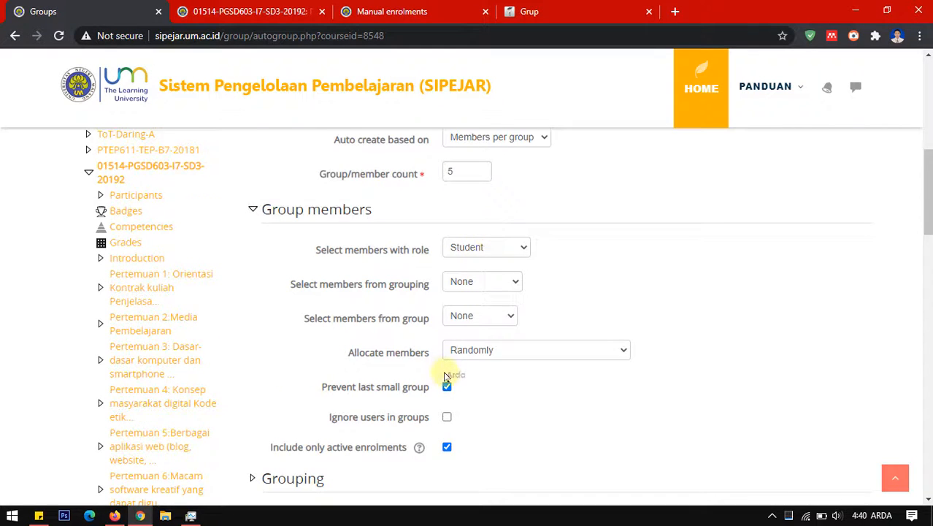
pyautogui.scroll(-2, 444, 376)
pyautogui.click(447, 320)
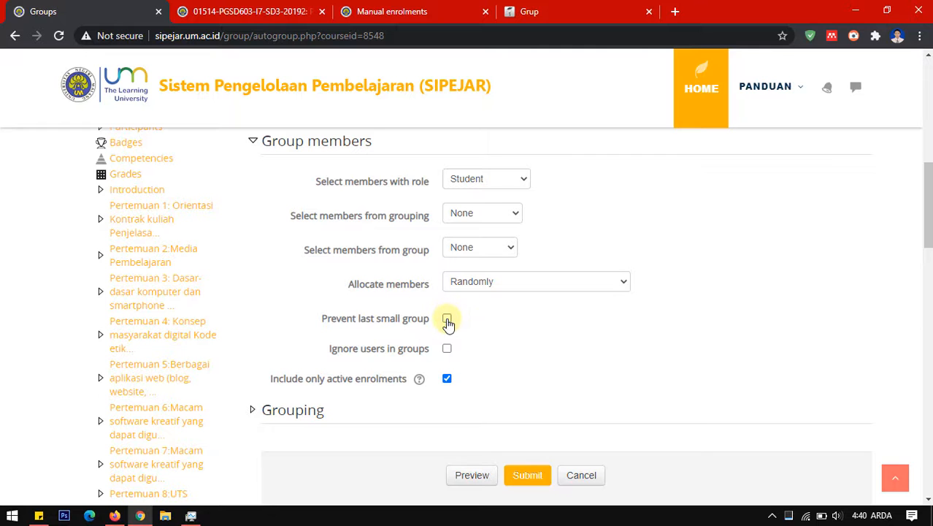
# - Assign the auto-created groups to a new grouping named "Pertemuan 2"
pyautogui.scroll(-3, 475, 327)
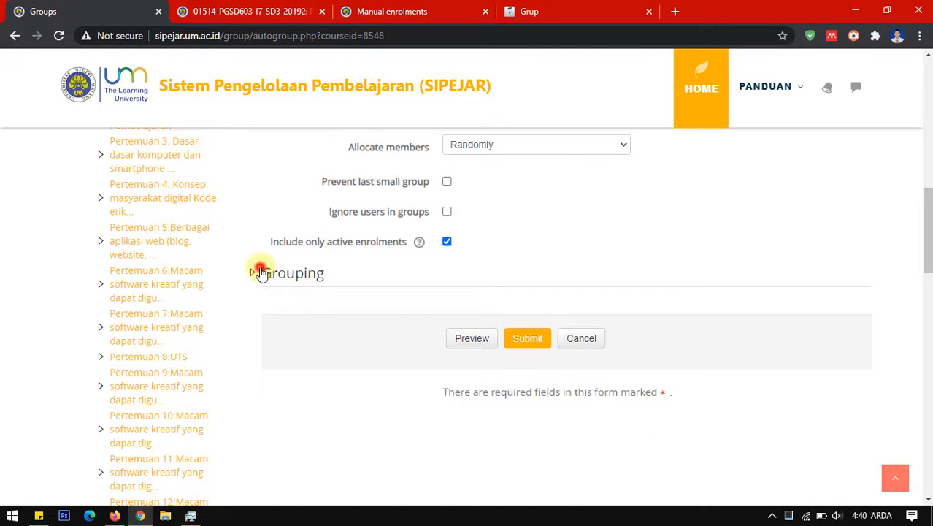
pyautogui.click(257, 272)
pyautogui.click(488, 314)
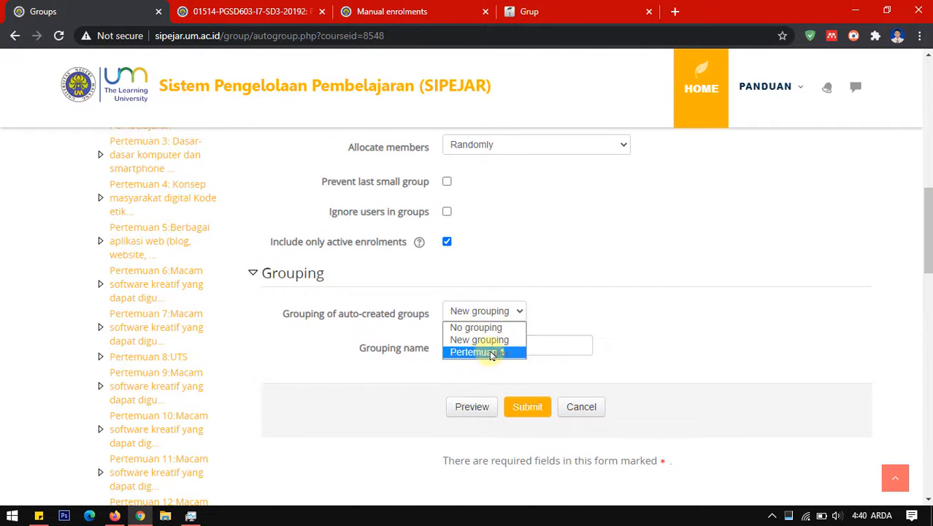
pyautogui.click(460, 340)
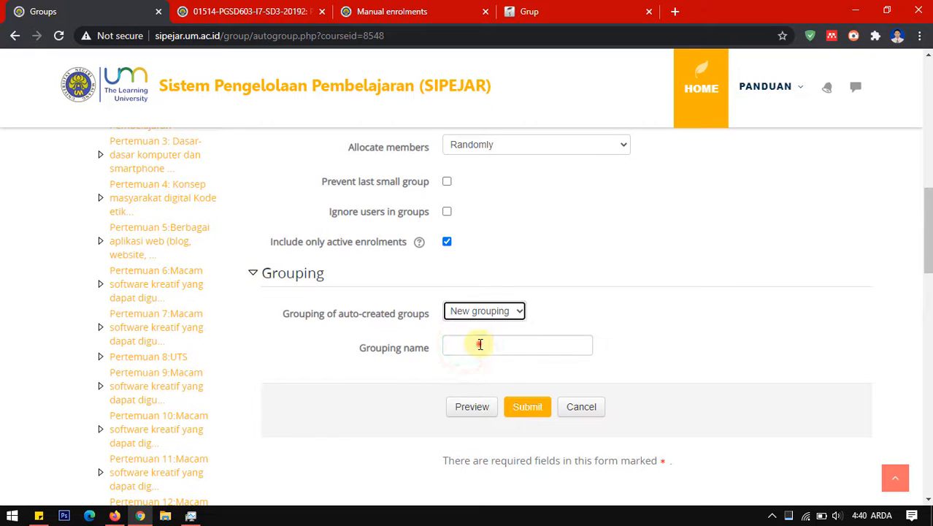
pyautogui.click(481, 344)
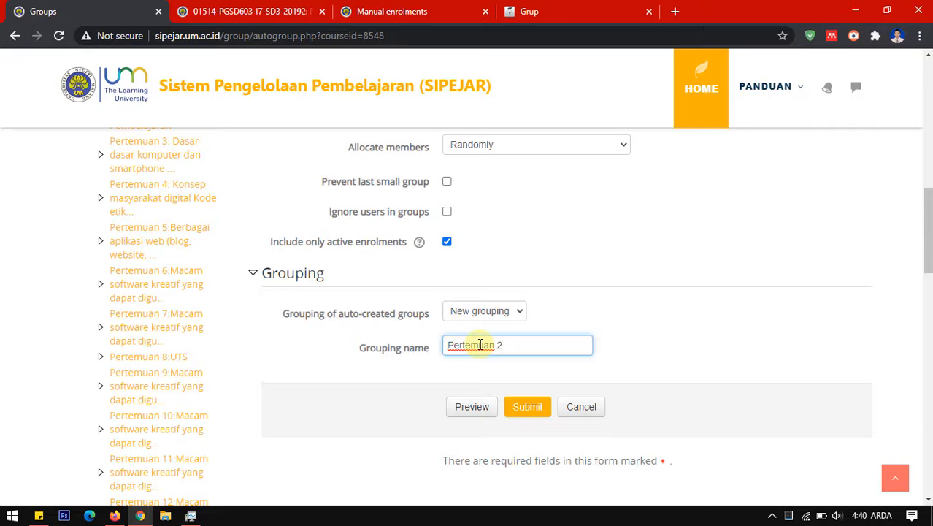
# - Submit the auto-create form to generate the groups and check the member list of Group H
pyautogui.click(527, 406)
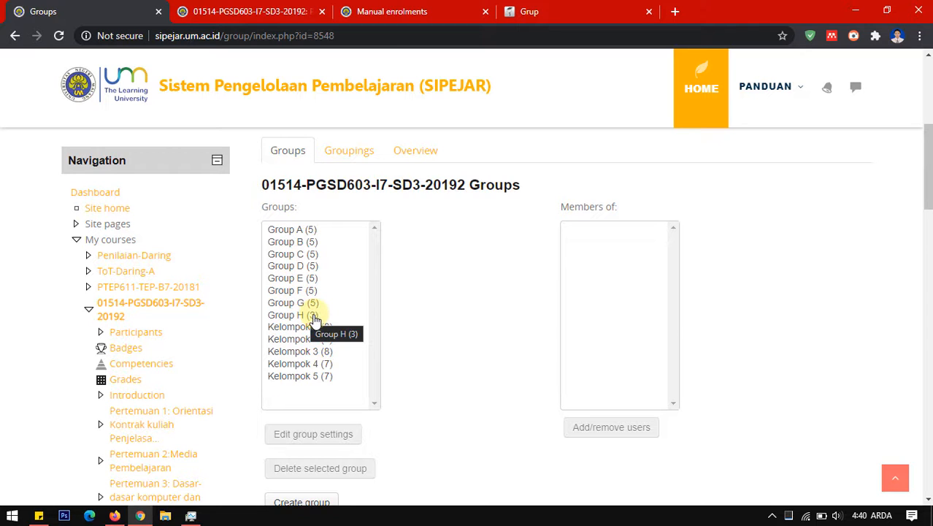
pyautogui.click(340, 315)
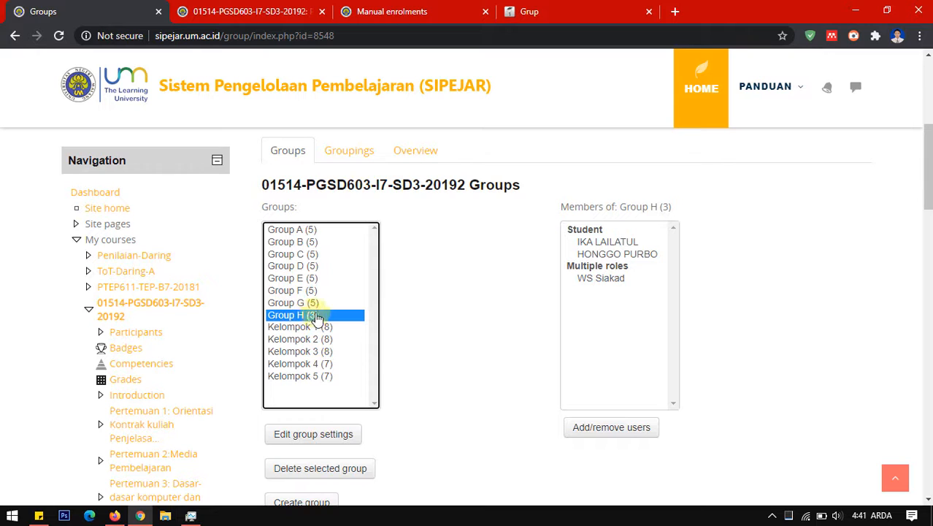
# - Open the course's Groupings list and check which groups belong to "Pertemuan 1" and "Pertemuan 2"
pyautogui.scroll(-1, 319, 331)
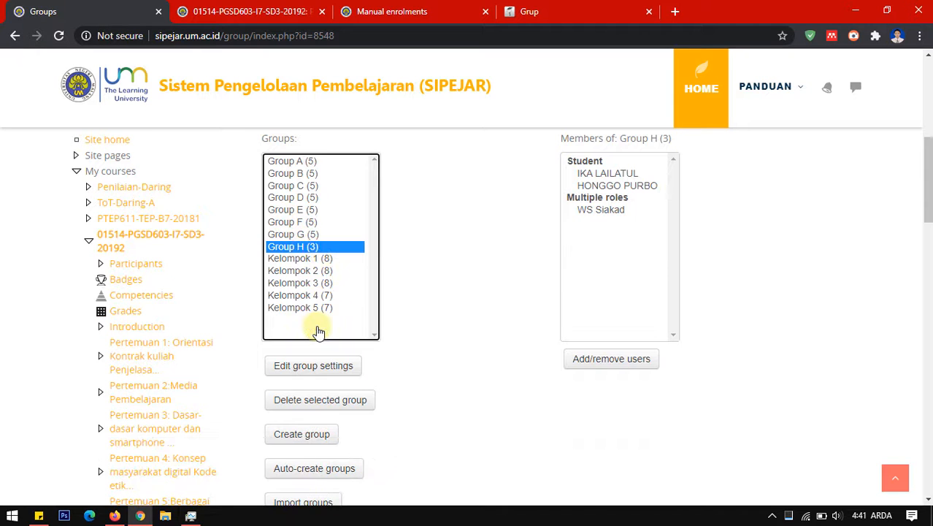
pyautogui.scroll(-1, 463, 295)
pyautogui.scroll(2, 463, 295)
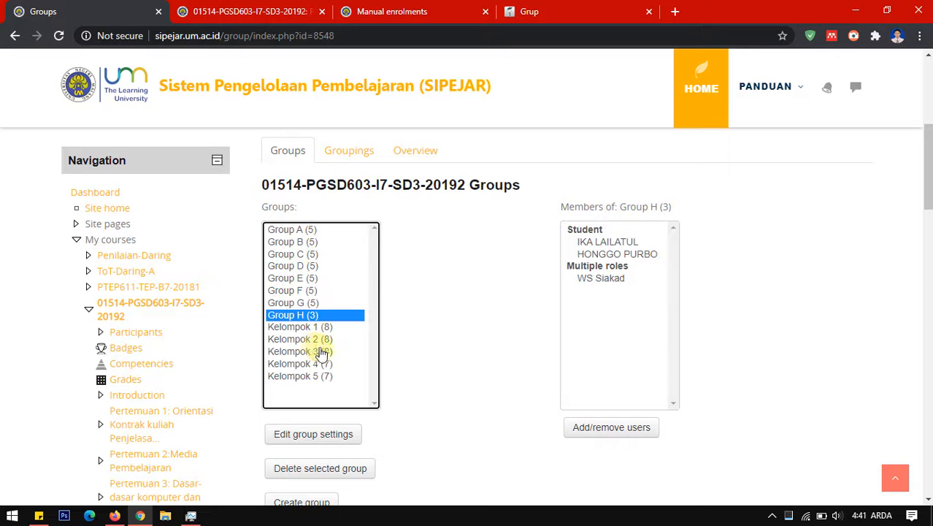
pyautogui.click(349, 152)
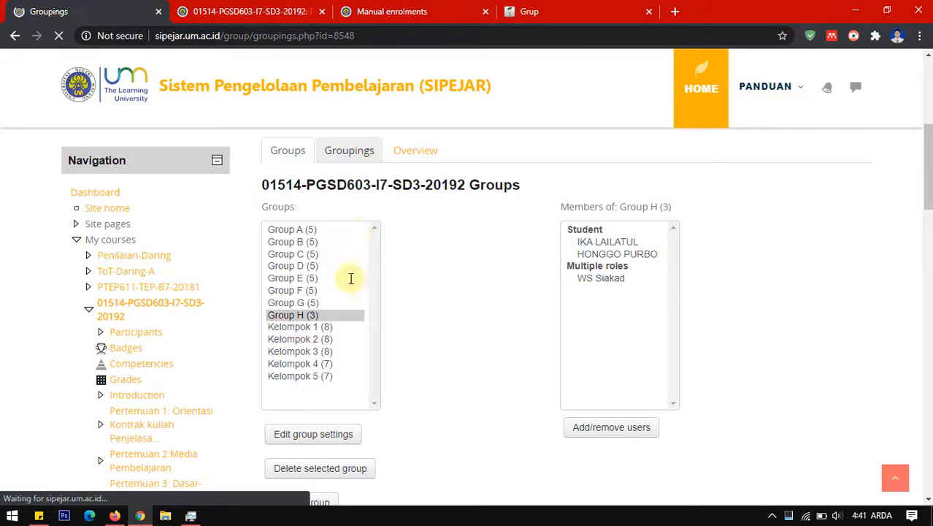
pyautogui.scroll(-5, 333, 303)
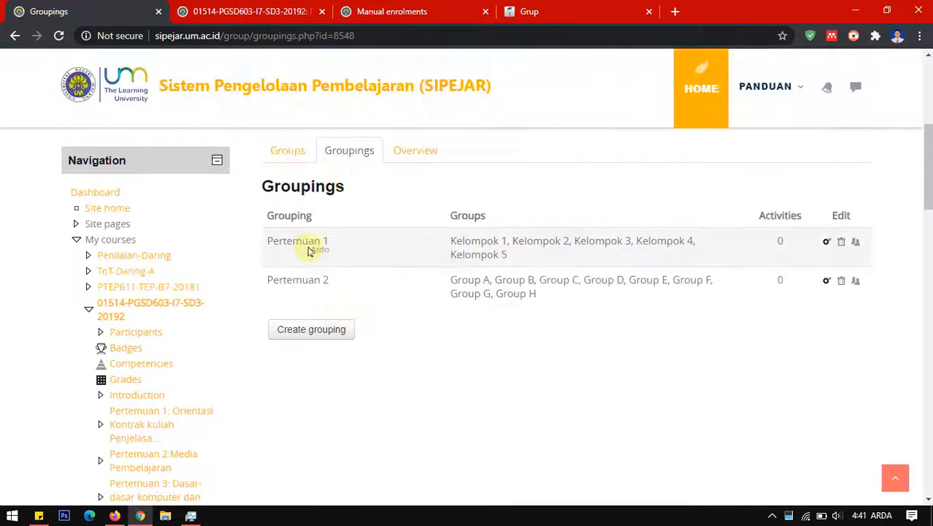
pyautogui.scroll(1, 470, 286)
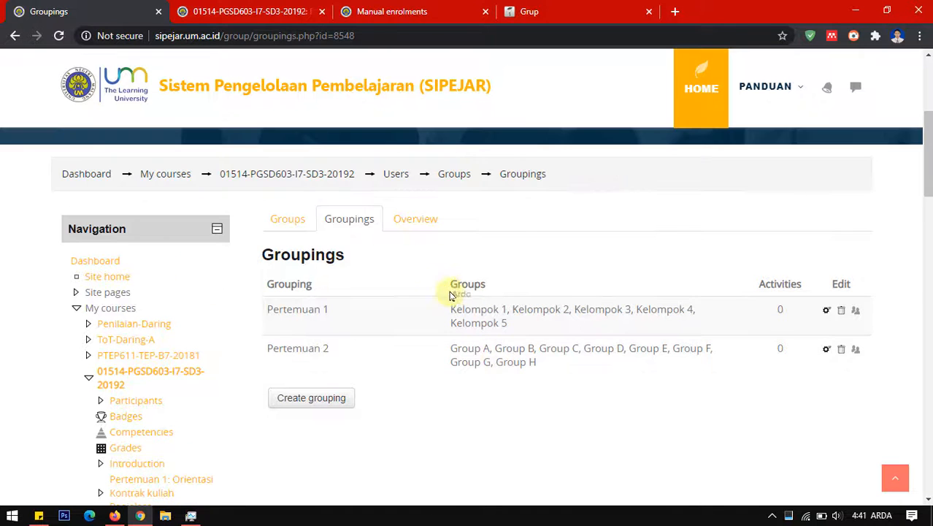
# - Open the groups overview and review the members and user counts of each group under both groupings
pyautogui.click(416, 221)
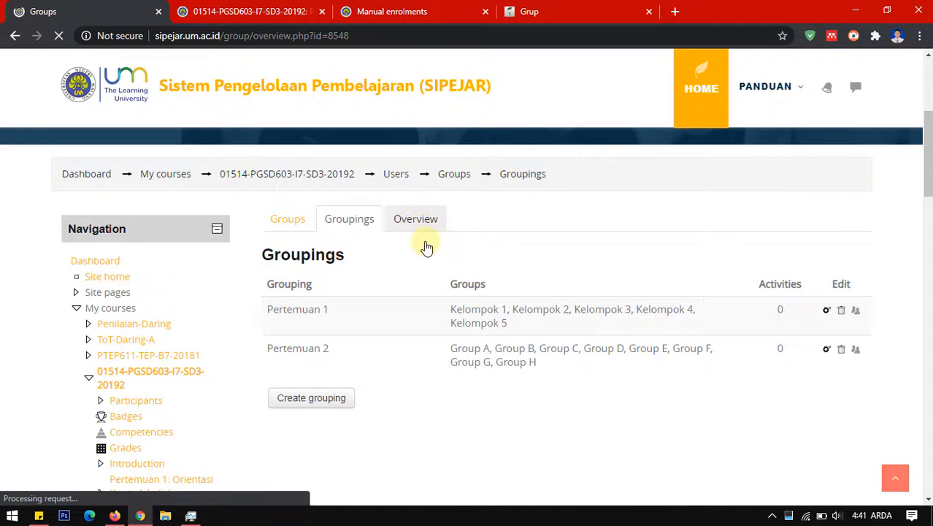
pyautogui.scroll(-3, 423, 244)
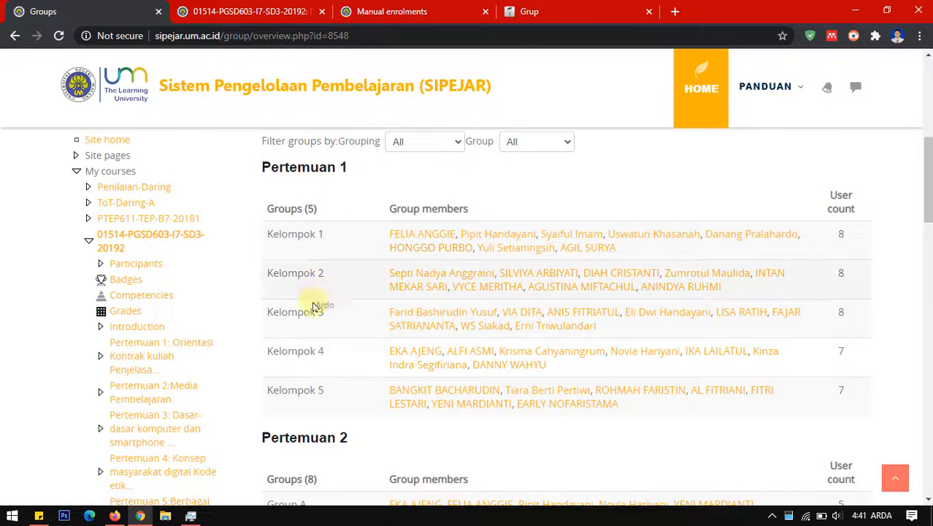
pyautogui.scroll(-2, 313, 302)
pyautogui.scroll(-2, 390, 288)
pyautogui.scroll(-2, 384, 277)
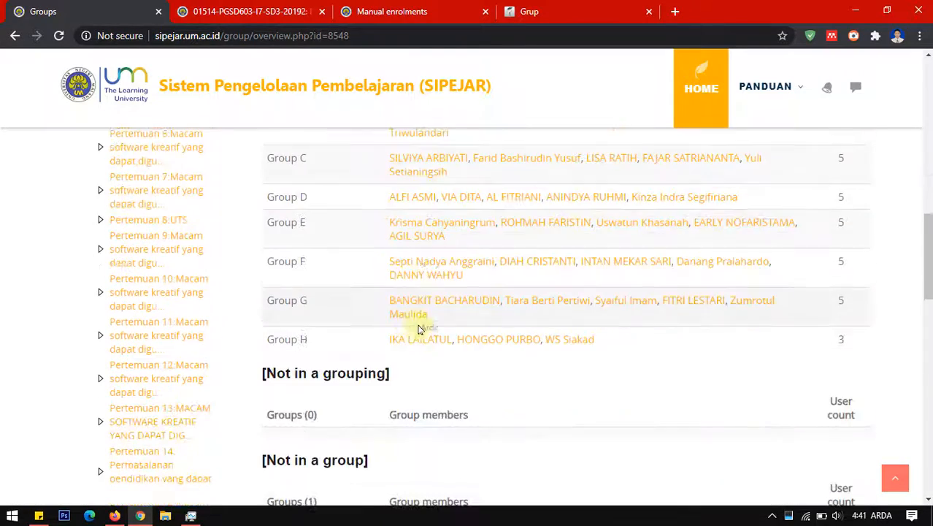
pyautogui.scroll(1, 489, 345)
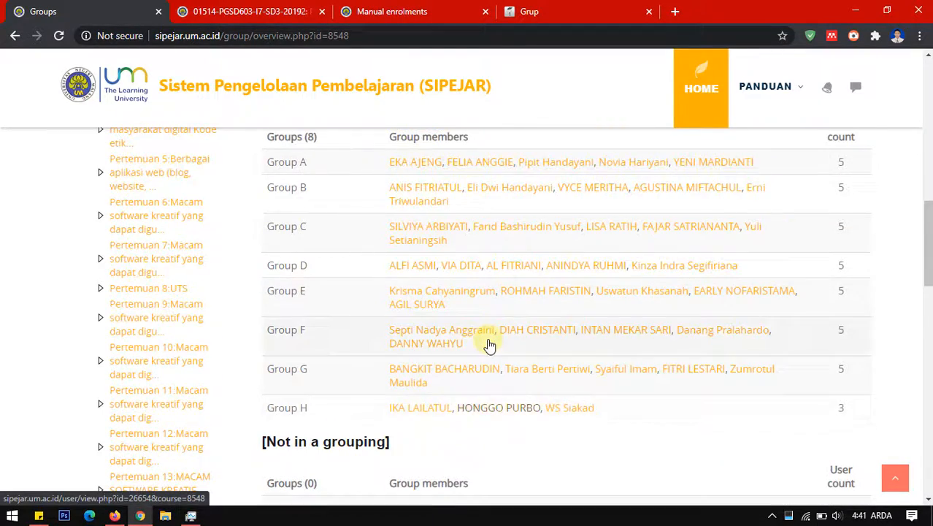
pyautogui.scroll(2, 486, 336)
pyautogui.scroll(2, 429, 328)
pyautogui.scroll(3, 428, 331)
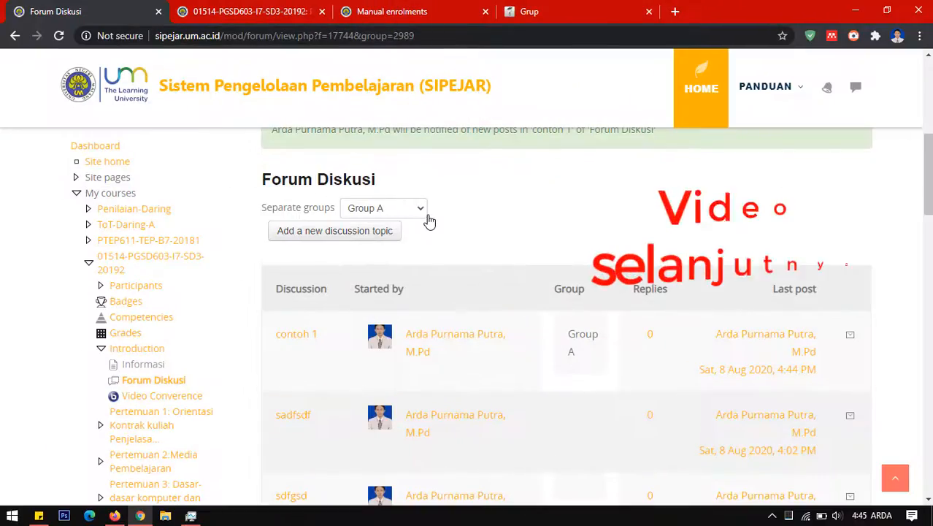
# - Show the Forum Diskusi discussions for Group B and review the topics listed
pyautogui.click(420, 213)
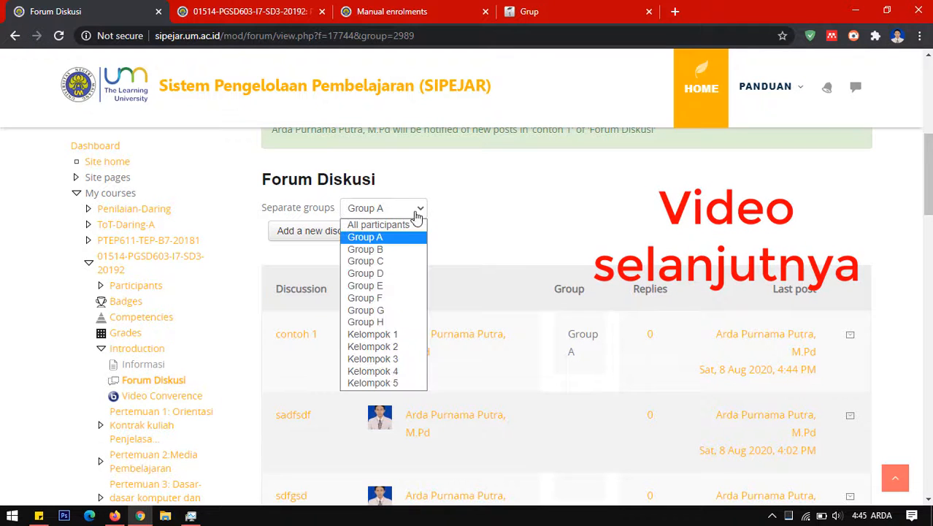
pyautogui.click(376, 247)
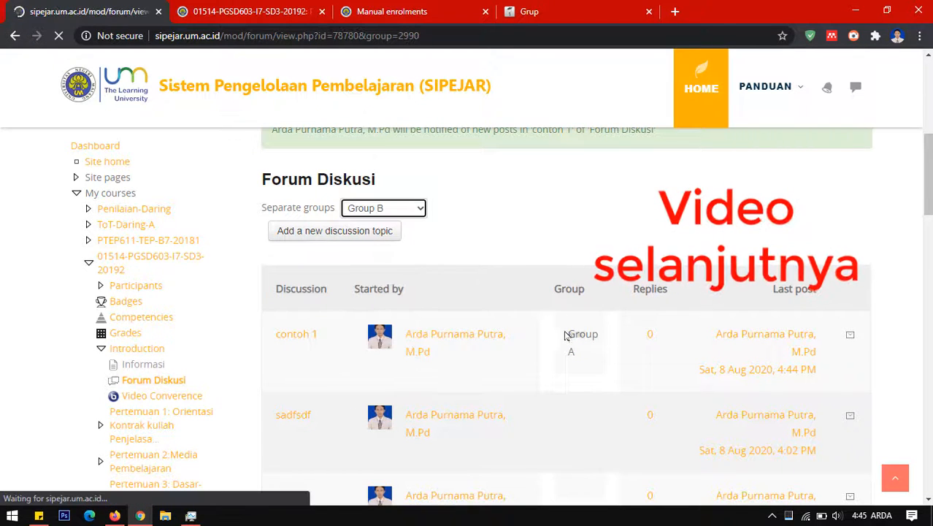
pyautogui.scroll(-2, 551, 342)
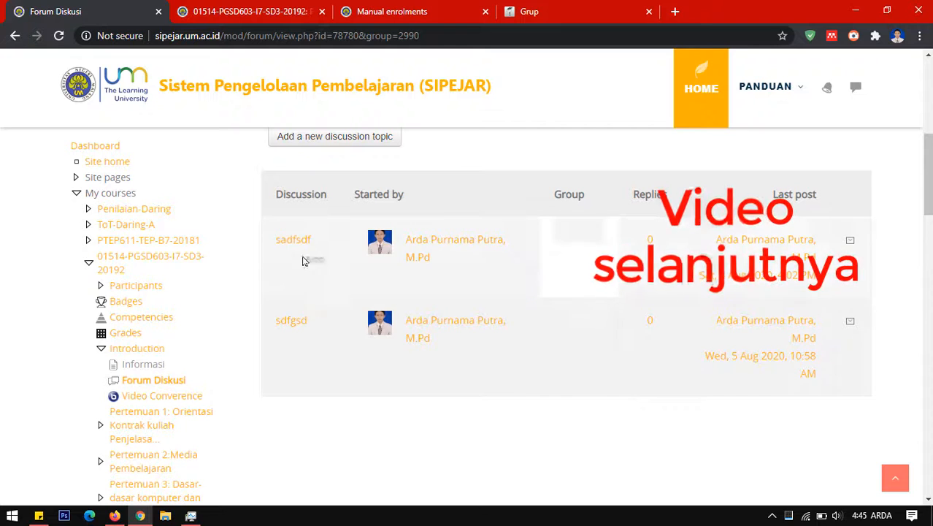
pyautogui.scroll(1, 431, 303)
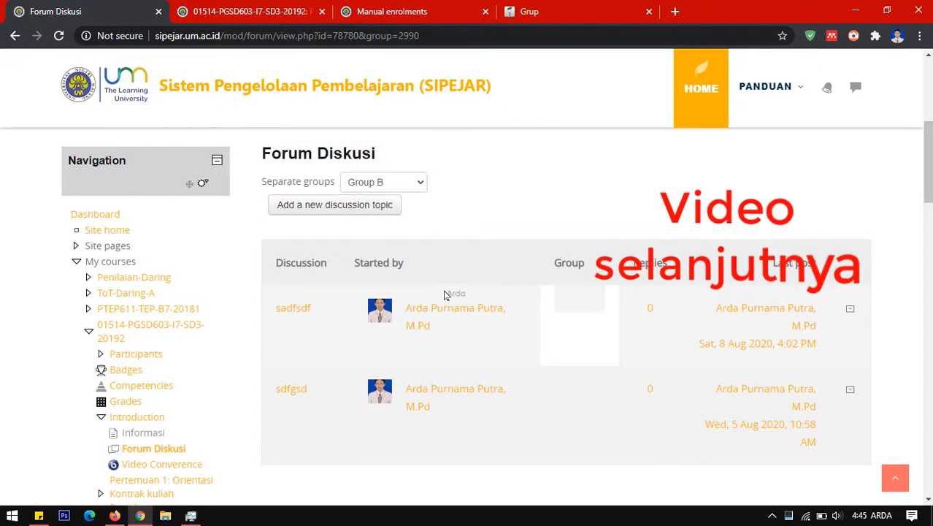
# - Switch the Forum Diskusi view back to Group A and check its discussions
pyautogui.click(387, 183)
pyautogui.click(382, 211)
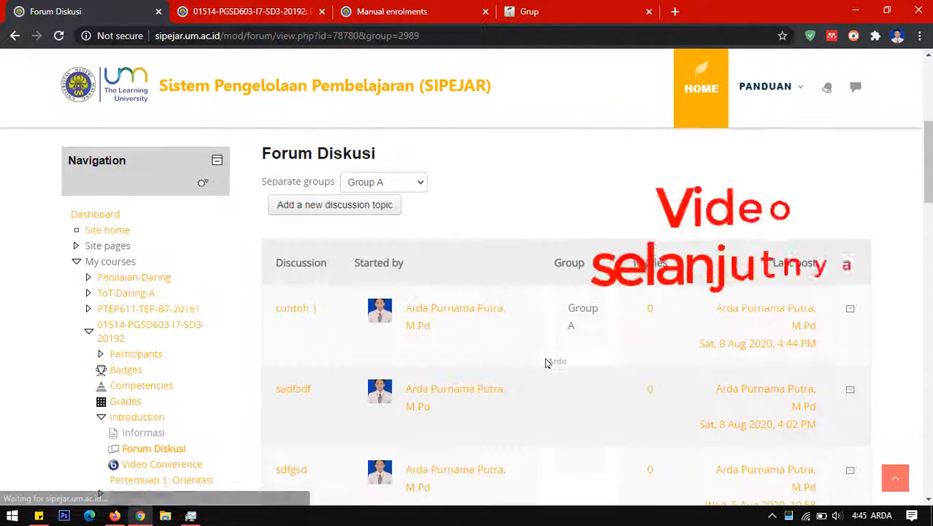
pyautogui.scroll(-1, 540, 270)
pyautogui.scroll(1, 535, 300)
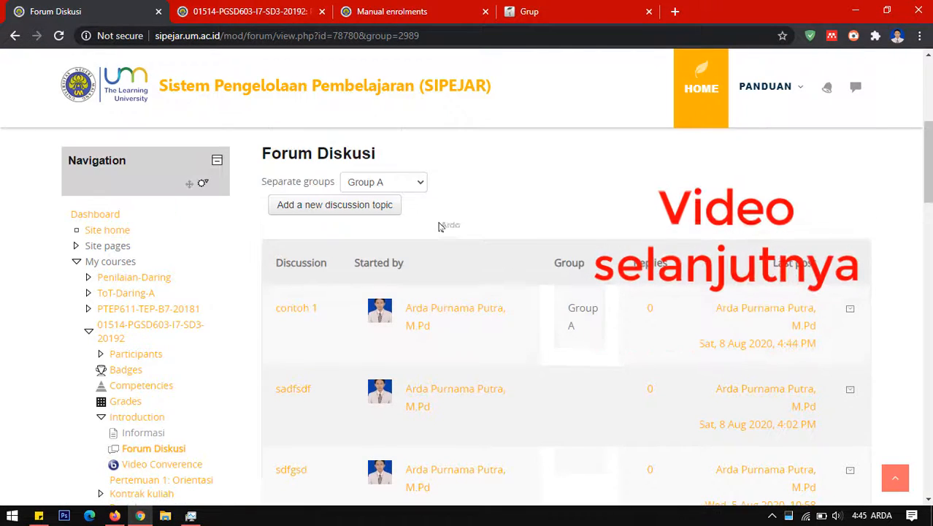
# - Show the Forum Diskusi discussions for Kelompok 1 and look through the topic list
pyautogui.click(421, 184)
pyautogui.click(382, 308)
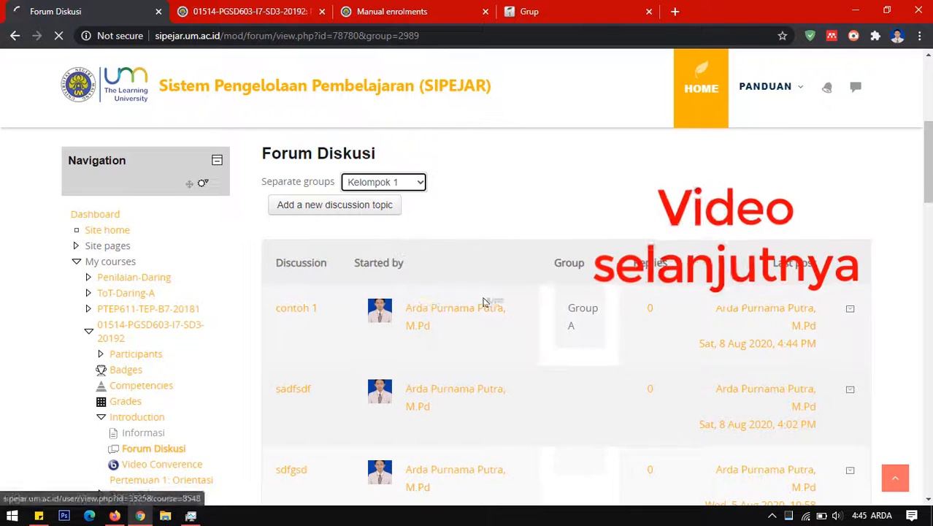
pyautogui.scroll(-5, 535, 303)
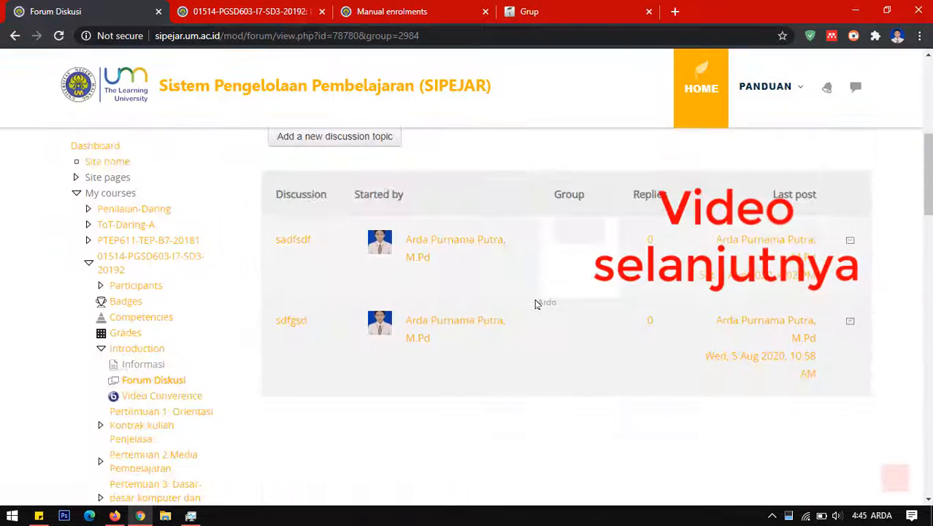
pyautogui.scroll(3, 530, 304)
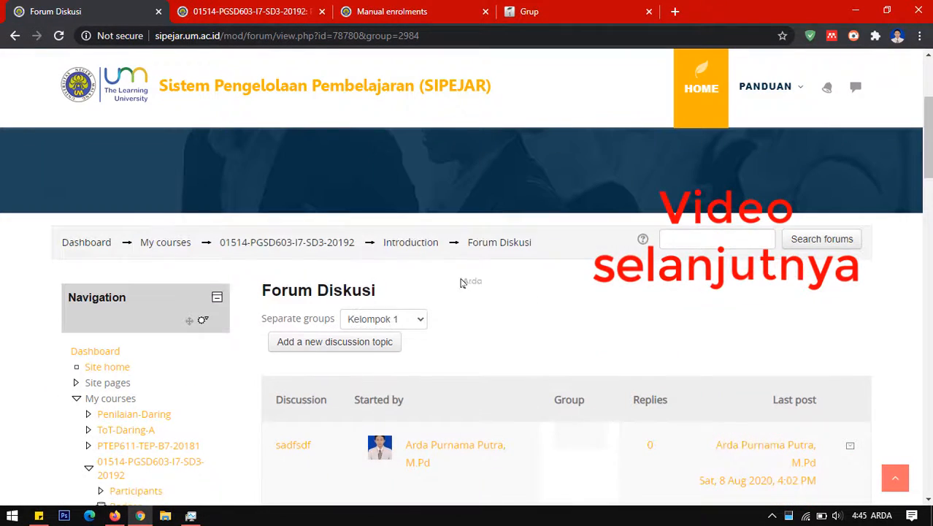
pyautogui.click(422, 319)
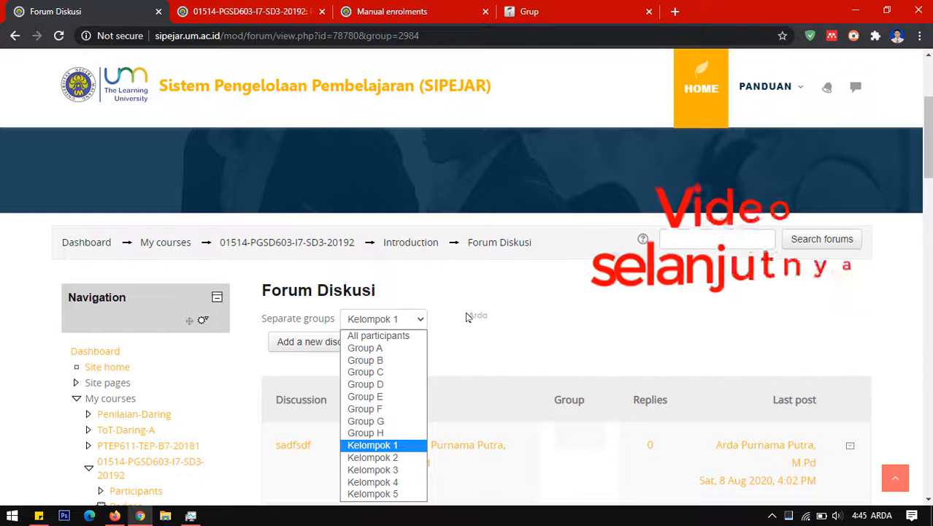
pyautogui.click(446, 320)
pyautogui.scroll(-1, 433, 326)
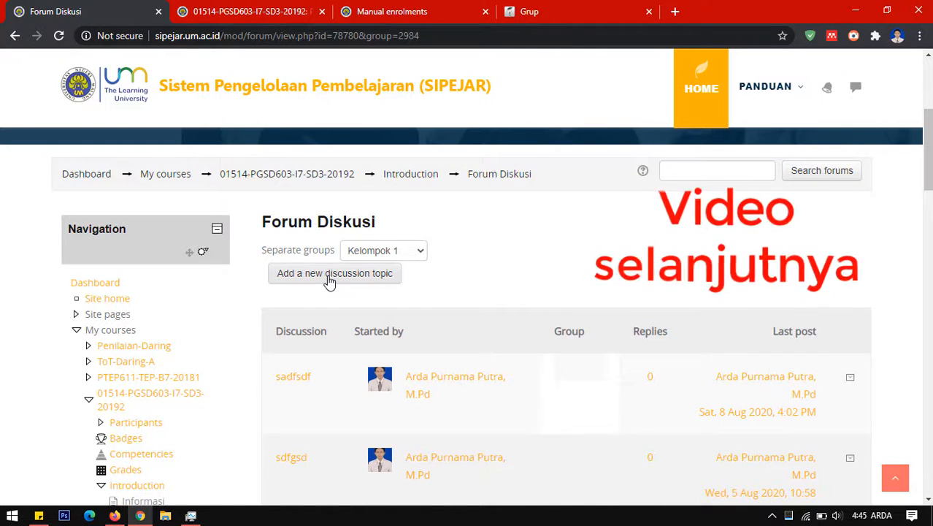
pyautogui.scroll(-1, 329, 281)
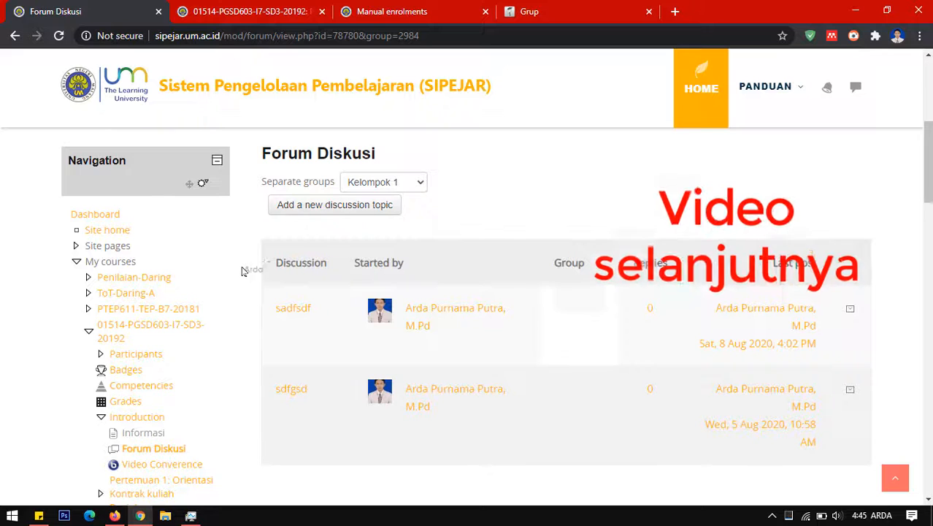
pyautogui.scroll(-2, 244, 271)
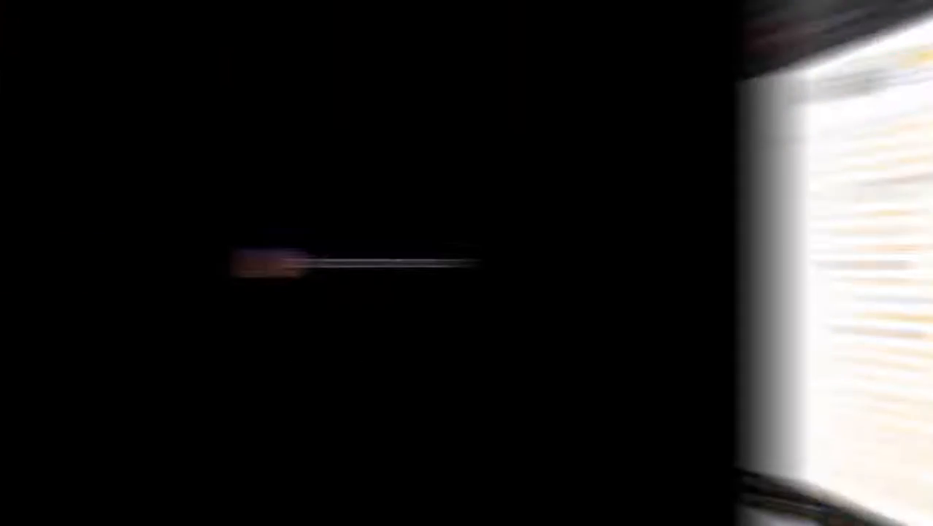